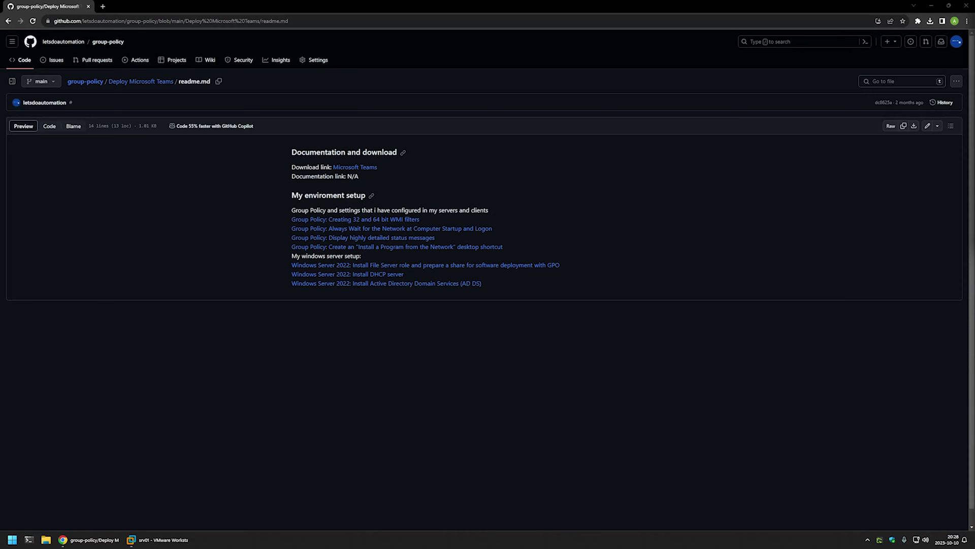
Review the readme's environment setup section, covering the configured group policies and the Windows server setup links.
{"action": "left_click_drag", "start_coordinate": [624, 290], "coordinate": [331, 205]}
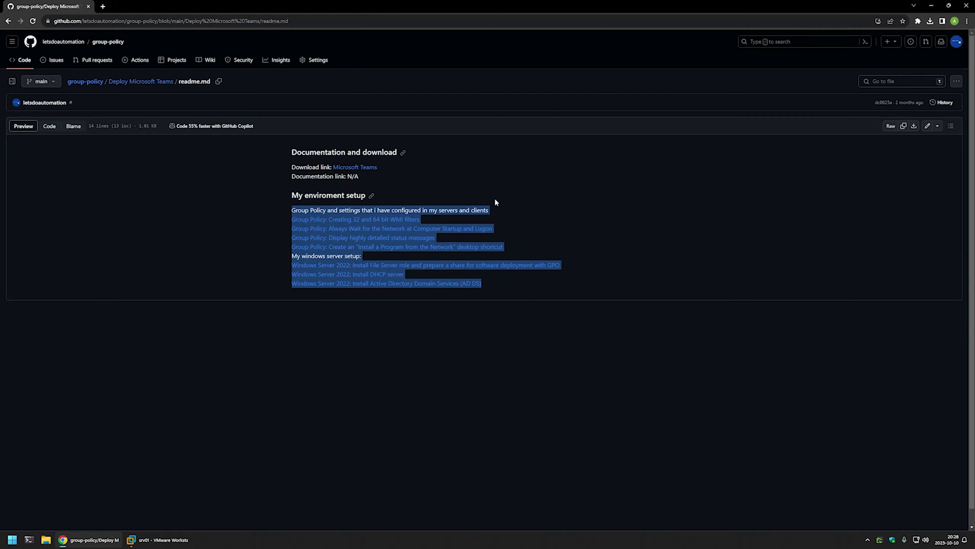
{"action": "left_click", "coordinate": [527, 202]}
{"action": "left_click_drag", "start_coordinate": [499, 288], "coordinate": [281, 257]}
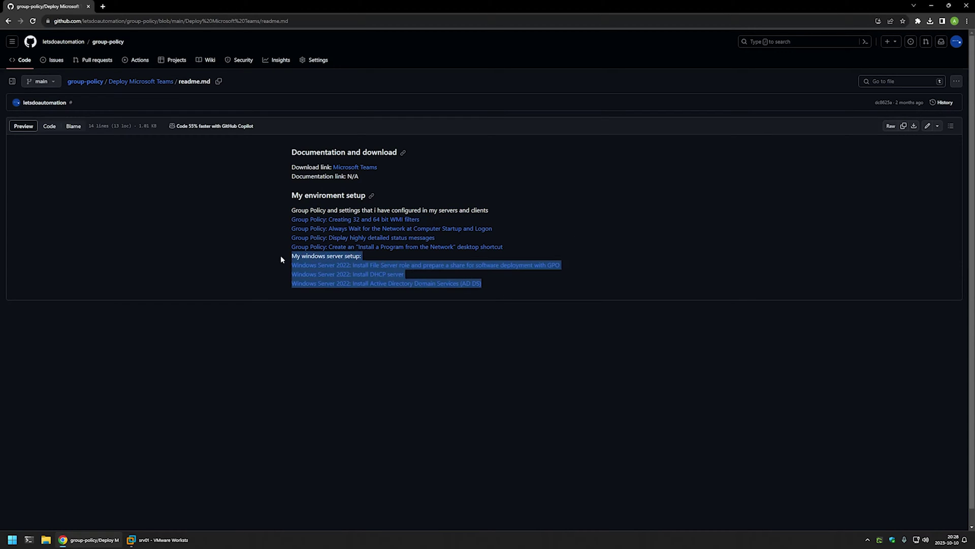
{"action": "left_click", "coordinate": [516, 241]}
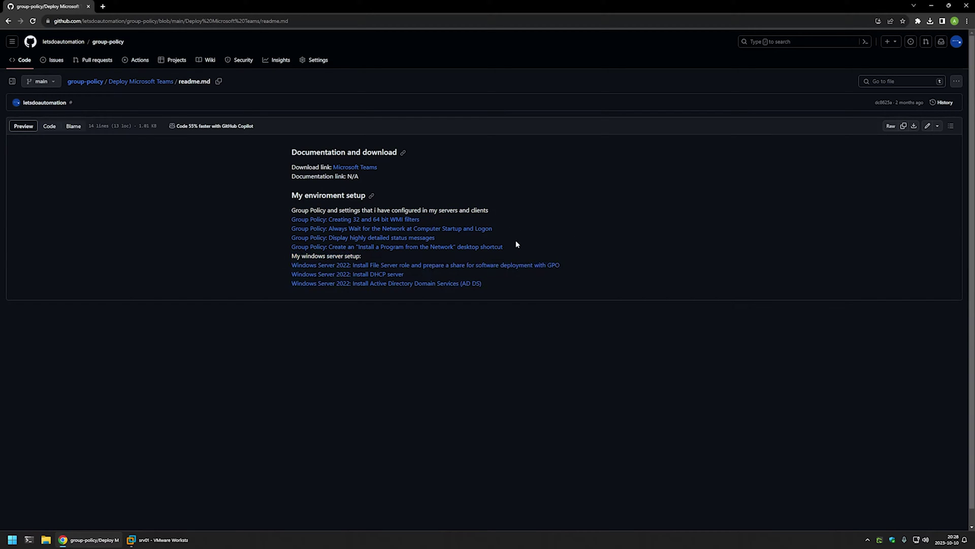
{"action": "left_click_drag", "start_coordinate": [522, 250], "coordinate": [290, 212]}
{"action": "left_click", "coordinate": [496, 212]}
Open the readme's Microsoft Teams download link in a new tab and check the article's title.
{"action": "left_click", "coordinate": [355, 167], "text": "ctrl"}
{"action": "left_click", "coordinate": [147, 8]}
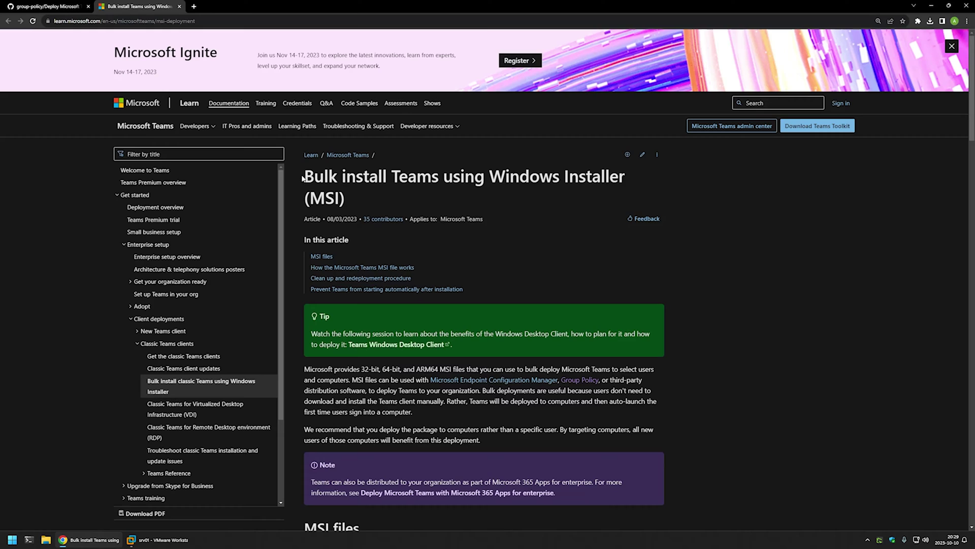
{"action": "left_click_drag", "start_coordinate": [302, 178], "coordinate": [630, 173]}
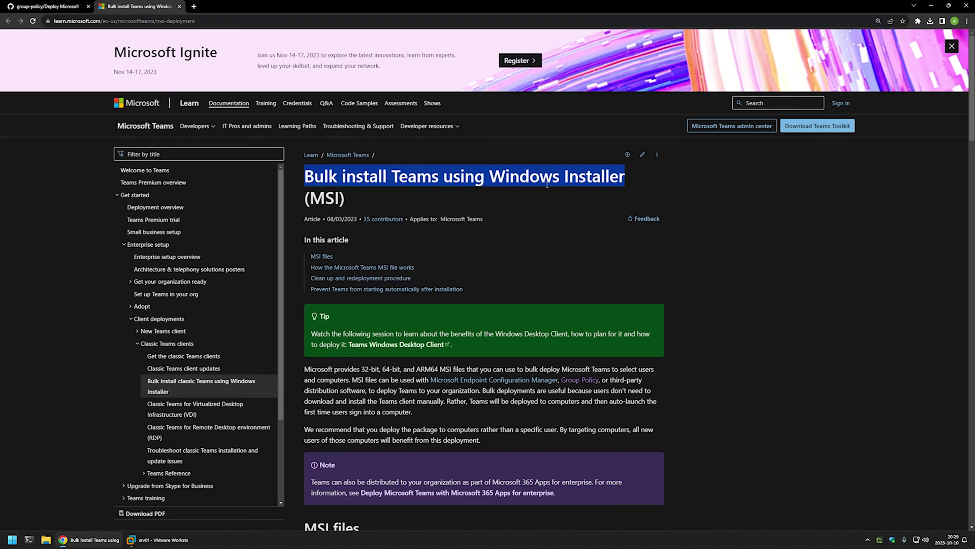
{"action": "left_click", "coordinate": [704, 193]}
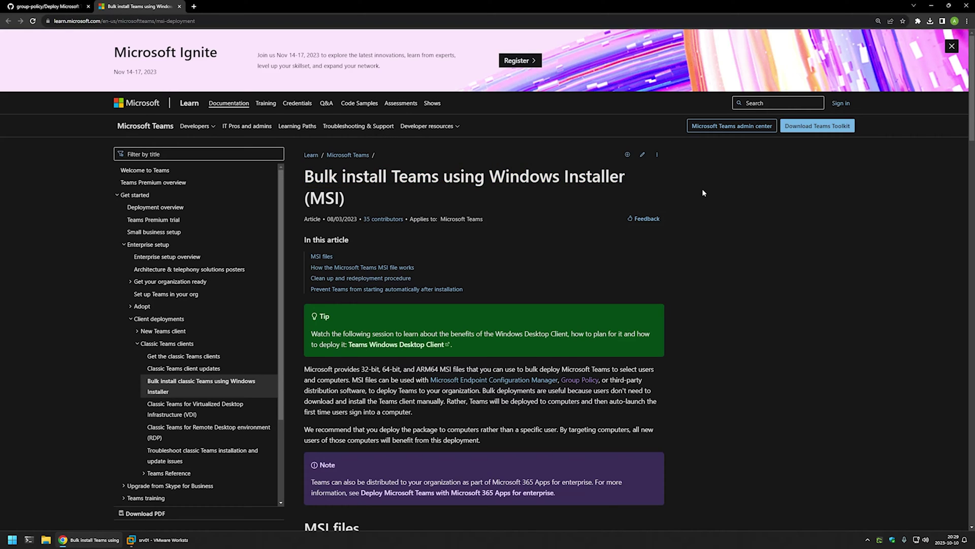
Download the 64-bit Commercial Teams MSI from the article's table of MSI files.
{"action": "scroll", "coordinate": [688, 189], "scroll_direction": "down", "scroll_amount": 10}
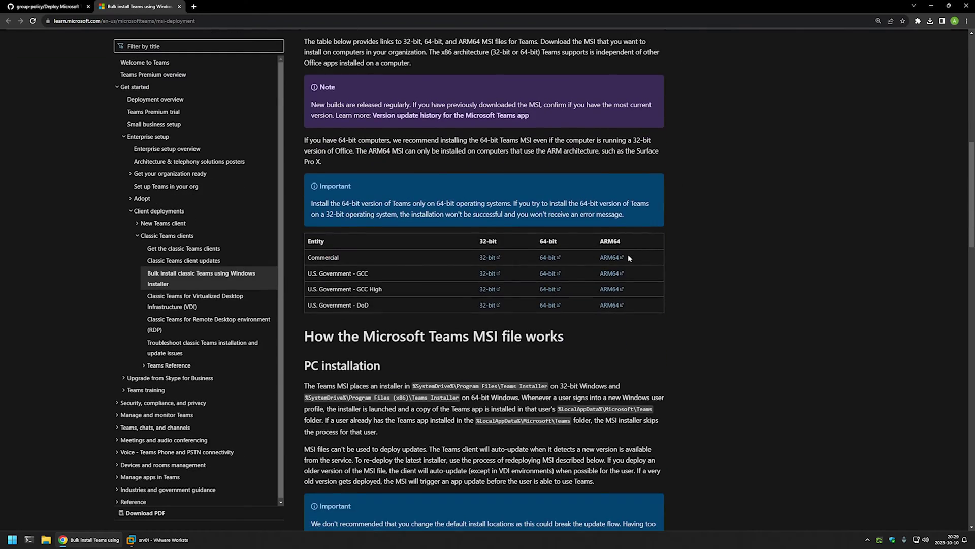
{"action": "left_click_drag", "start_coordinate": [628, 254], "coordinate": [472, 259]}
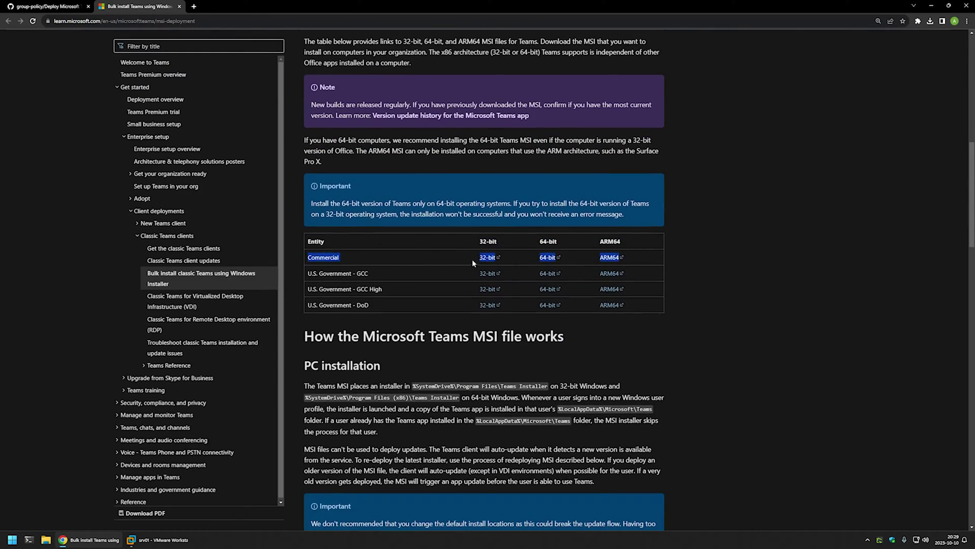
{"action": "double_click", "coordinate": [324, 258]}
{"action": "left_click", "coordinate": [545, 258]}
Open the Downloads folder in File Explorer and refresh its contents.
{"action": "right_click", "coordinate": [45, 539]}
{"action": "left_click", "coordinate": [35, 422]}
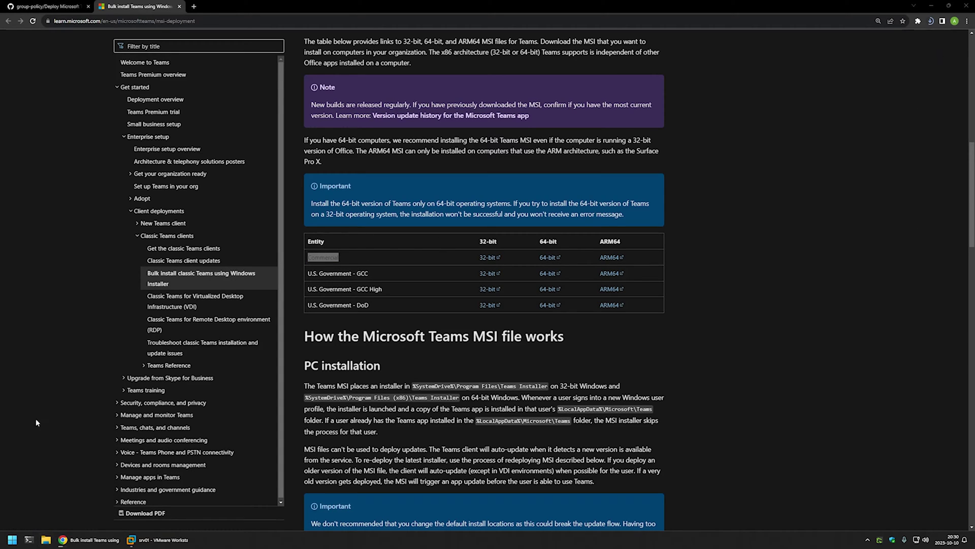
{"action": "right_click", "coordinate": [316, 198]}
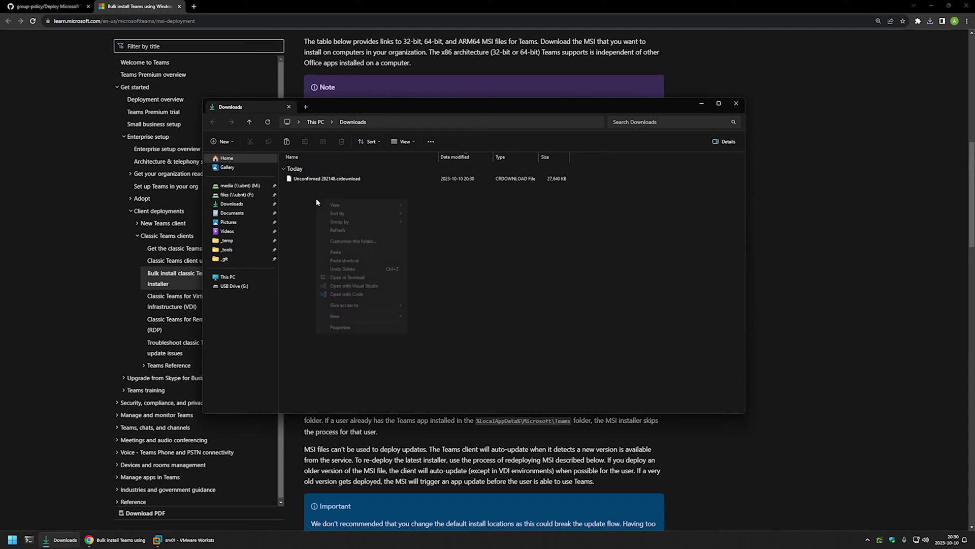
{"action": "left_click", "coordinate": [324, 228]}
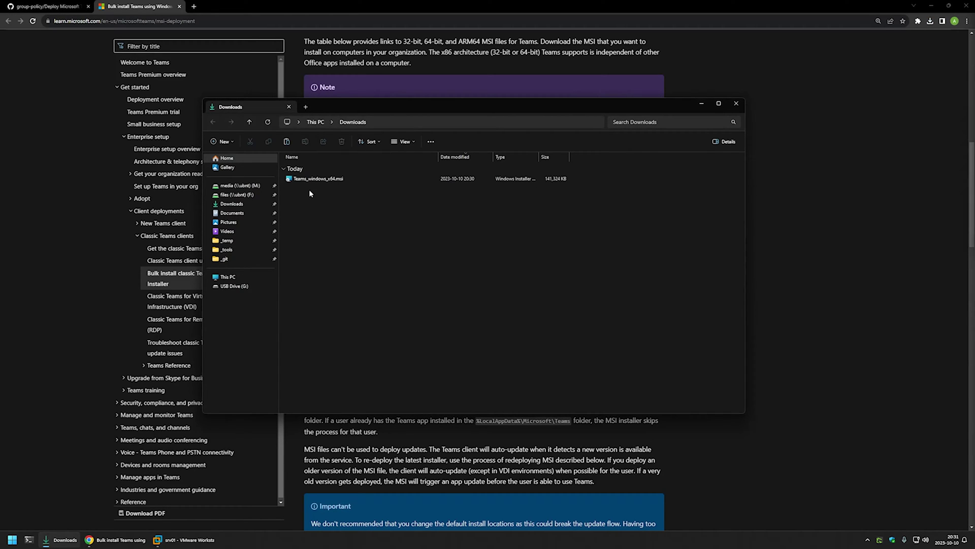
Copy Teams_windows_x64.msi from Downloads and paste it onto the srv01 desktop in VMware Workstation, minimizing Server Manager.
{"action": "left_click", "coordinate": [332, 180]}
{"action": "left_click", "coordinate": [313, 191]}
{"action": "right_click", "coordinate": [310, 181]}
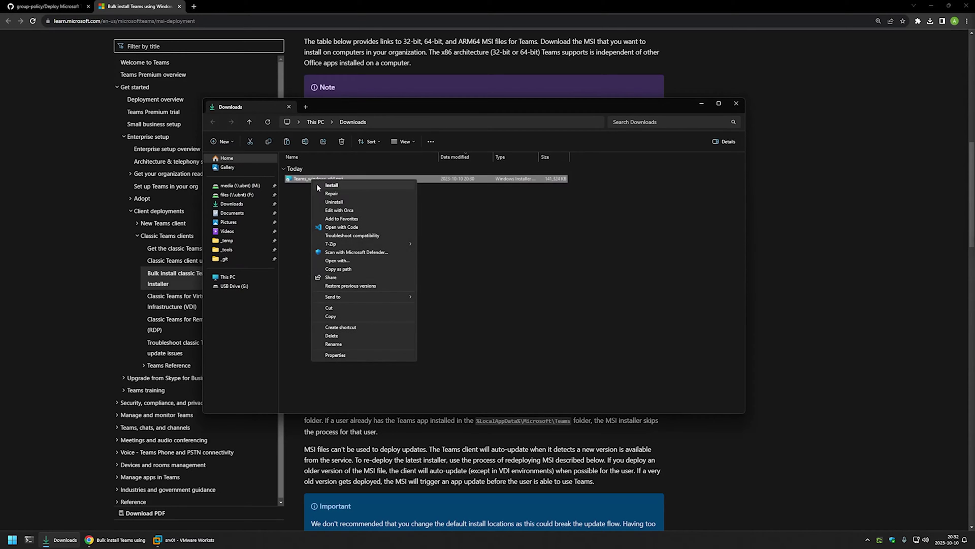
{"action": "left_click", "coordinate": [352, 316]}
{"action": "left_click", "coordinate": [183, 541]}
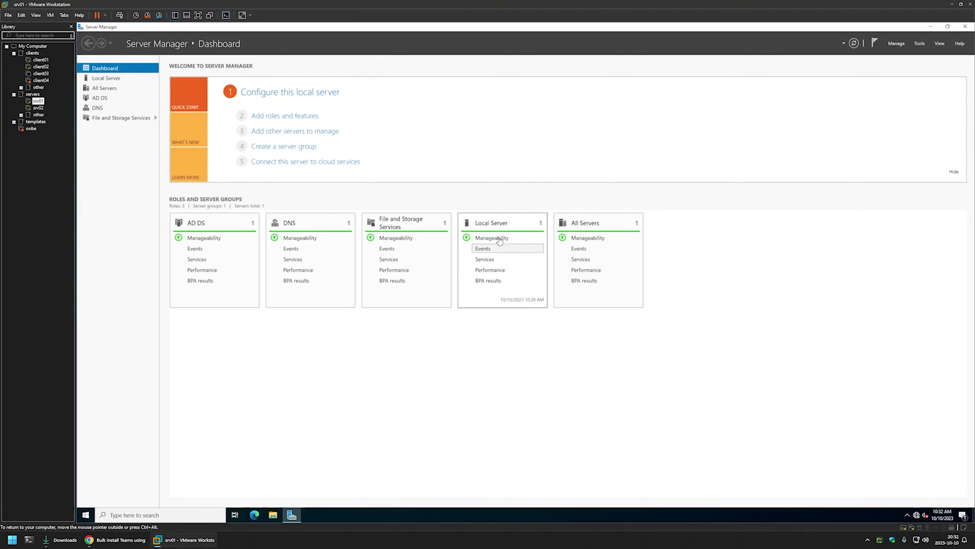
{"action": "left_click", "coordinate": [931, 26]}
{"action": "right_click", "coordinate": [163, 137]}
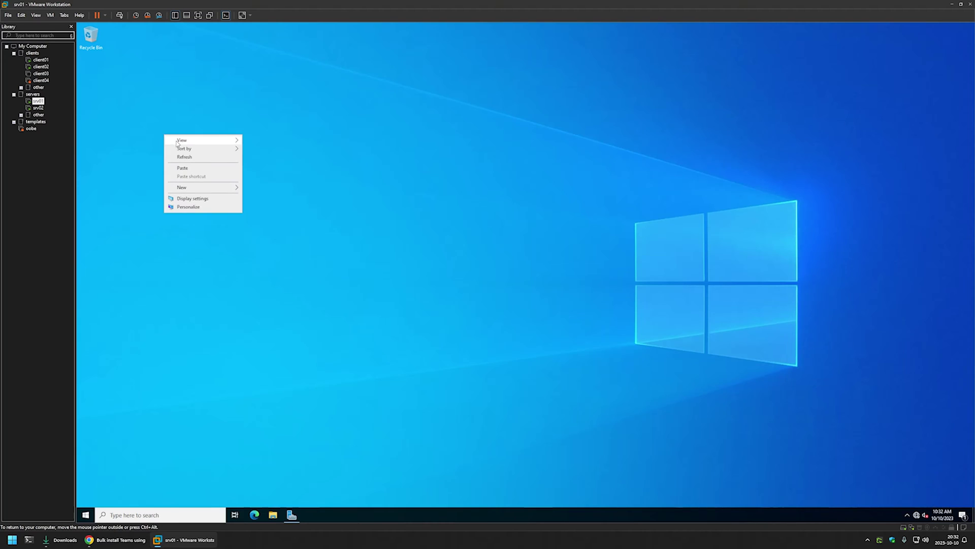
{"action": "key", "text": "ctrl+alt"}
{"action": "left_click_drag", "start_coordinate": [183, 170], "coordinate": [189, 164]}
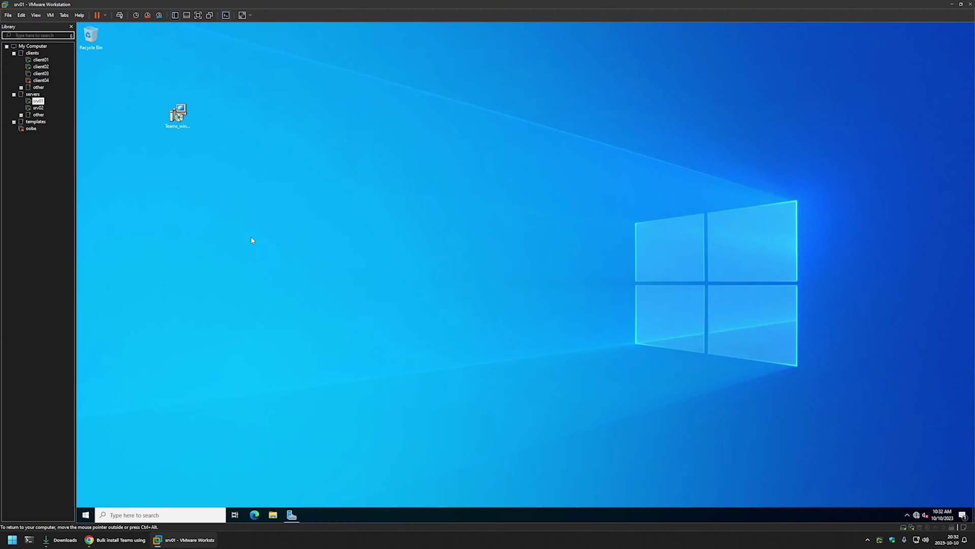
Open File Explorer on srv01 and go to the software share on \\srv02.
{"action": "left_click", "coordinate": [273, 515]}
{"action": "left_click", "coordinate": [419, 174]}
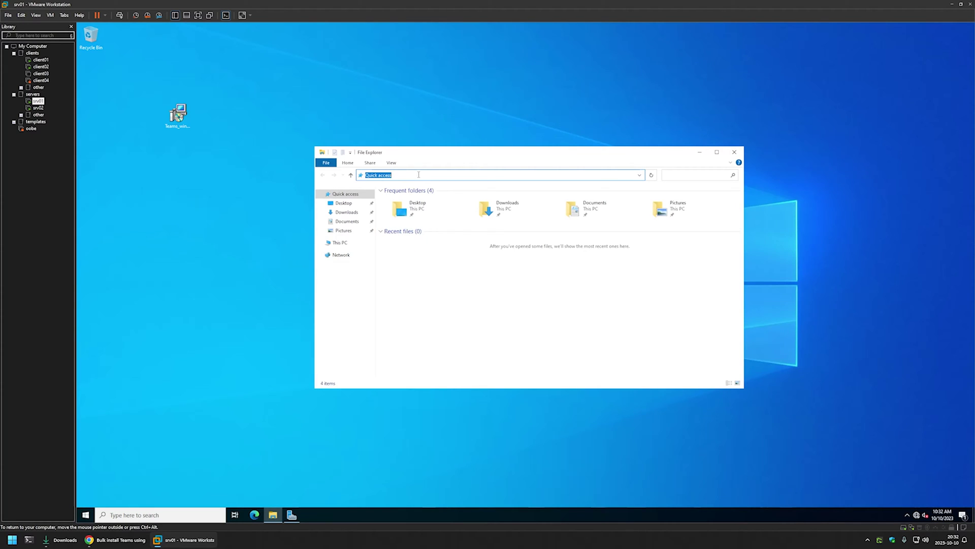
{"action": "type", "text": "\\\\"}
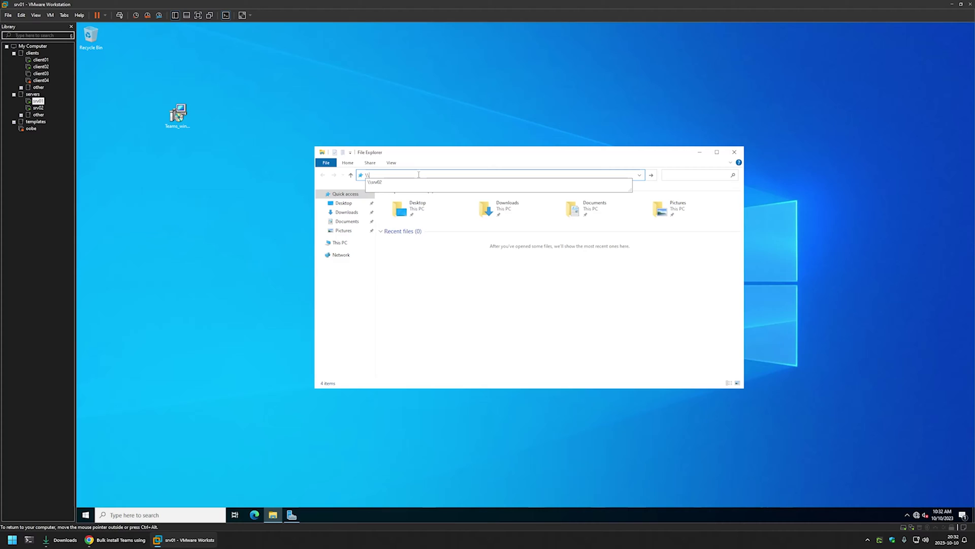
{"action": "type", "text": "srv02"}
{"action": "key", "text": "Return"}
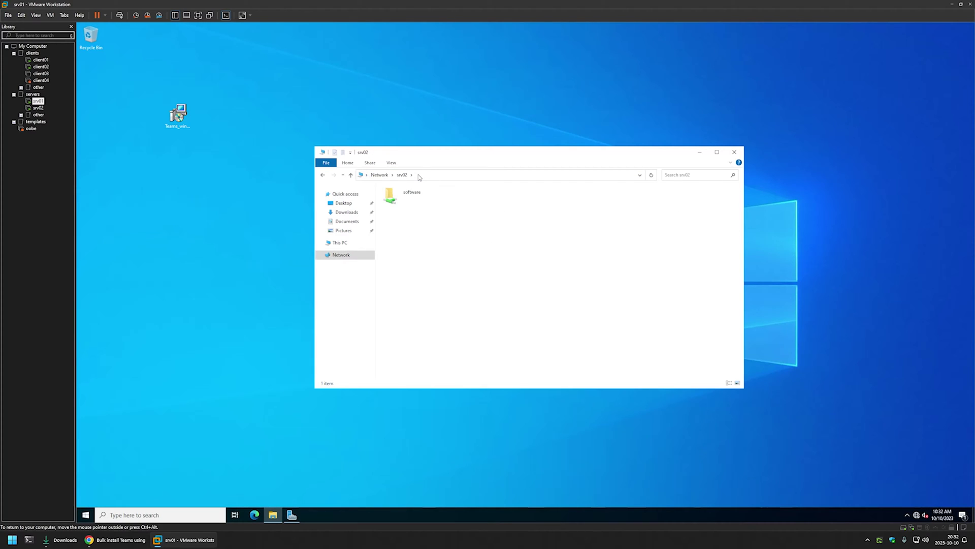
{"action": "left_click", "coordinate": [401, 198]}
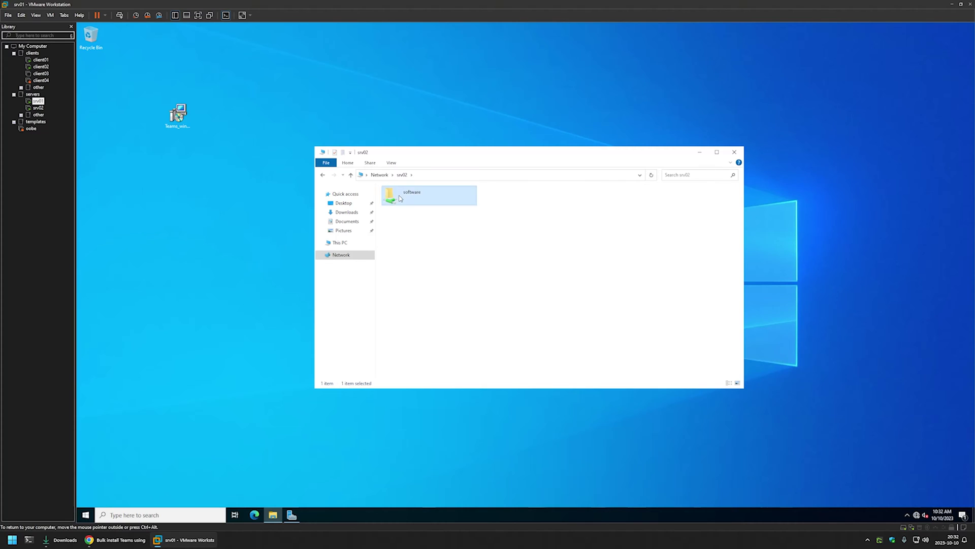
{"action": "double_click", "coordinate": [400, 198]}
Create a folder named "ms teams" in the software share and copy the Teams_windows_x64 installer from the desktop into it.
{"action": "right_click", "coordinate": [398, 209]}
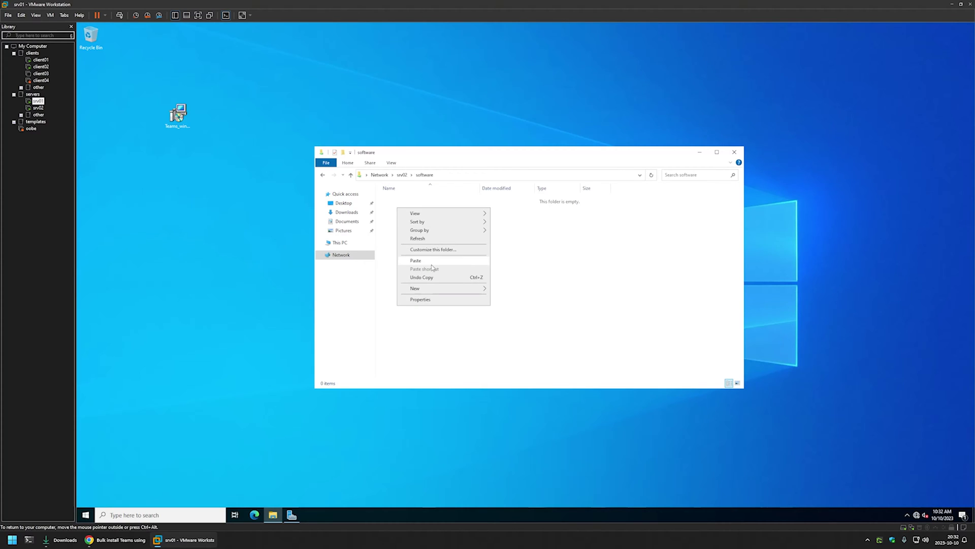
{"action": "mouse_move", "coordinate": [478, 288]}
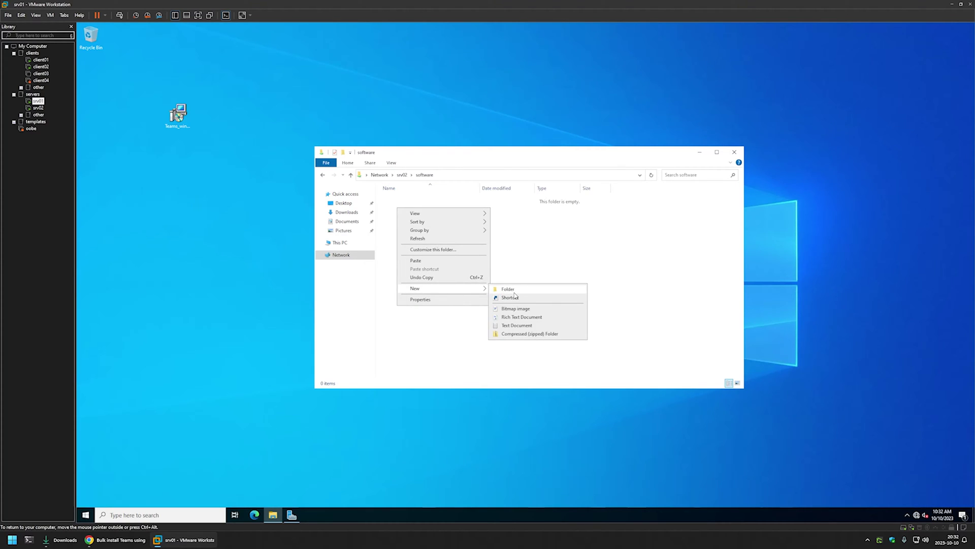
{"action": "left_click", "coordinate": [514, 290]}
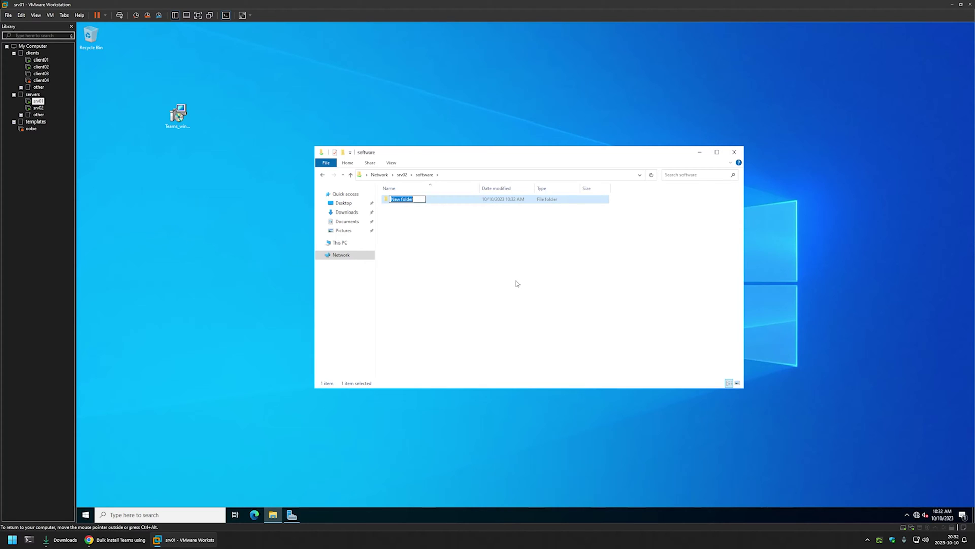
{"action": "type", "text": "ms teams"}
{"action": "key", "text": "Return"}
{"action": "double_click", "coordinate": [403, 202]}
{"action": "left_click_drag", "start_coordinate": [177, 124], "coordinate": [404, 237]}
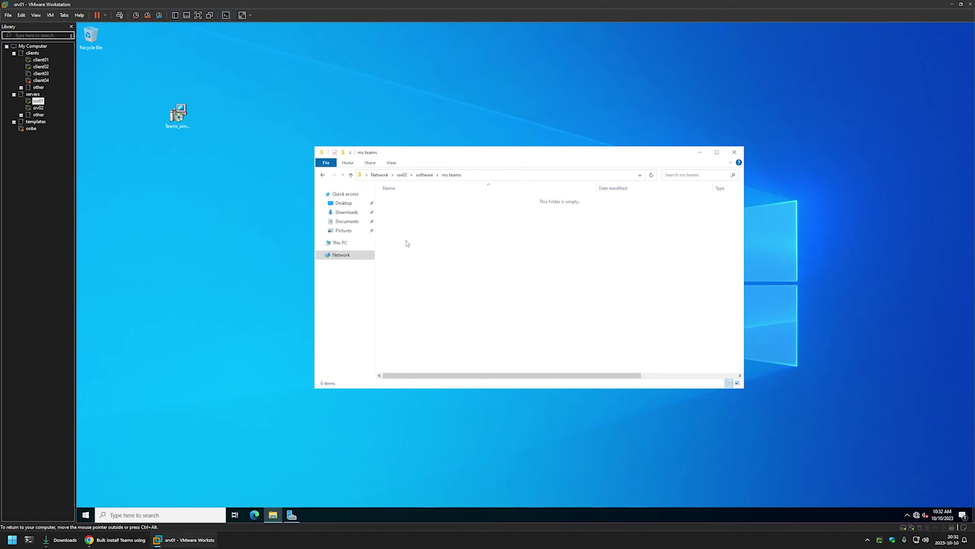
Inspect the security permissions of the ms teams folder, particularly the Authenticated Users entry, and close its properties without changes.
{"action": "right_click", "coordinate": [401, 212]}
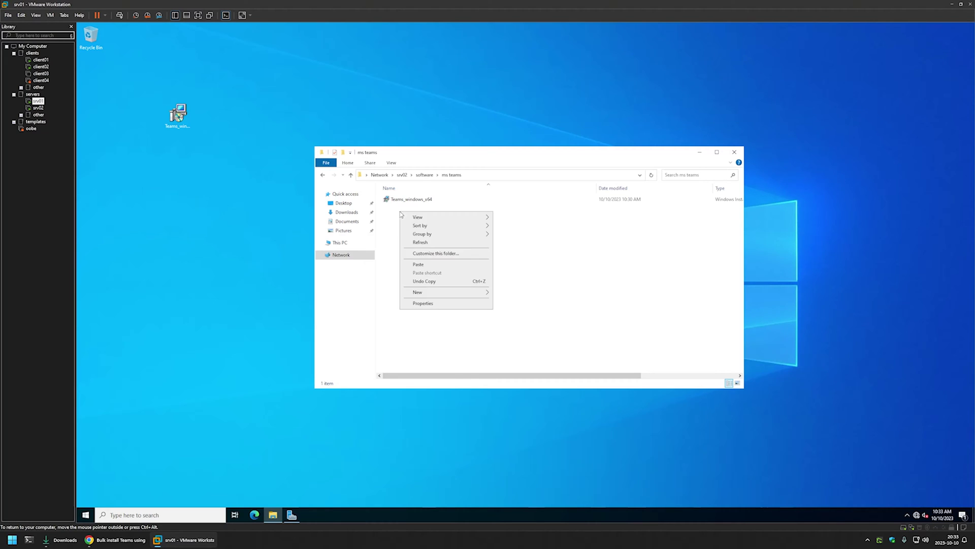
{"action": "left_click", "coordinate": [426, 303]}
{"action": "left_click_drag", "start_coordinate": [261, 109], "coordinate": [466, 190]}
{"action": "left_click", "coordinate": [436, 199]}
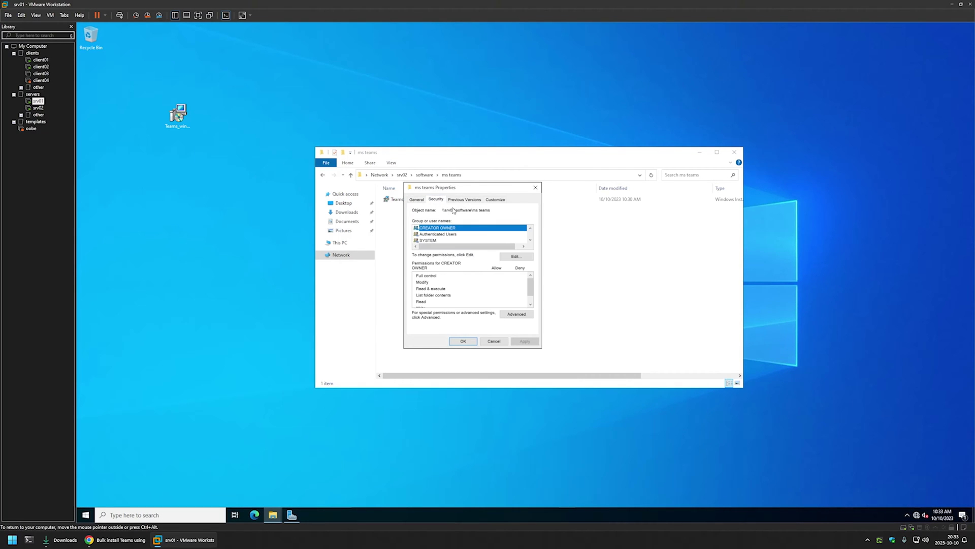
{"action": "left_click", "coordinate": [522, 257]}
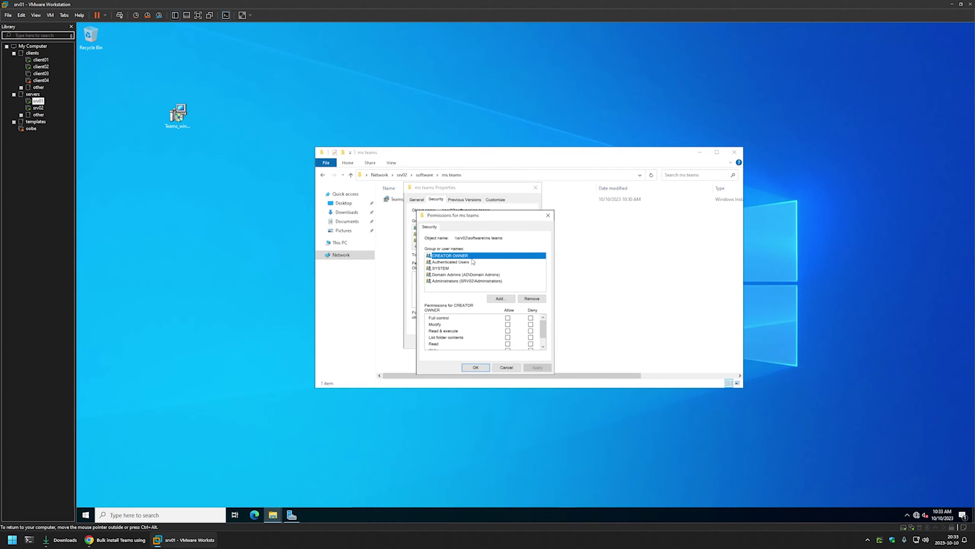
{"action": "left_click", "coordinate": [460, 263]}
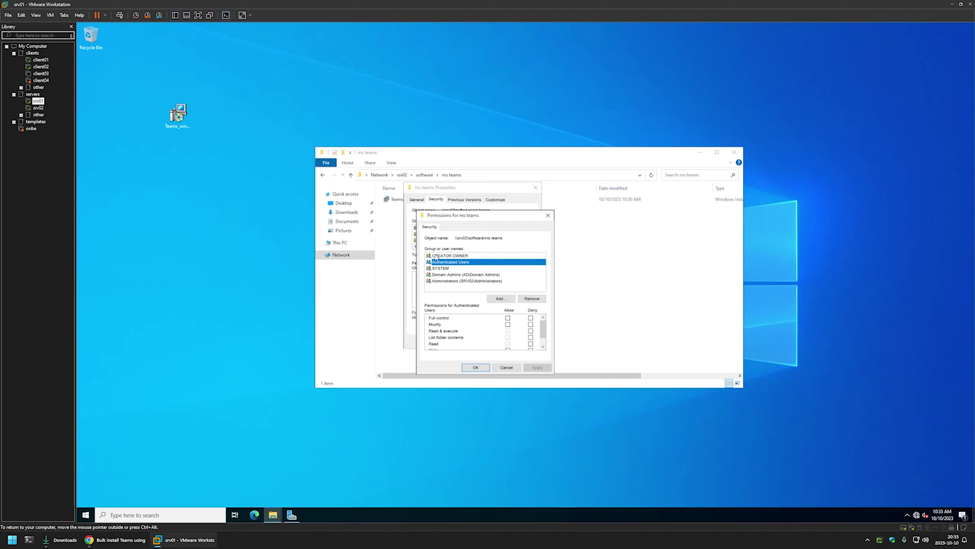
{"action": "left_click", "coordinate": [547, 216]}
{"action": "left_click", "coordinate": [535, 188]}
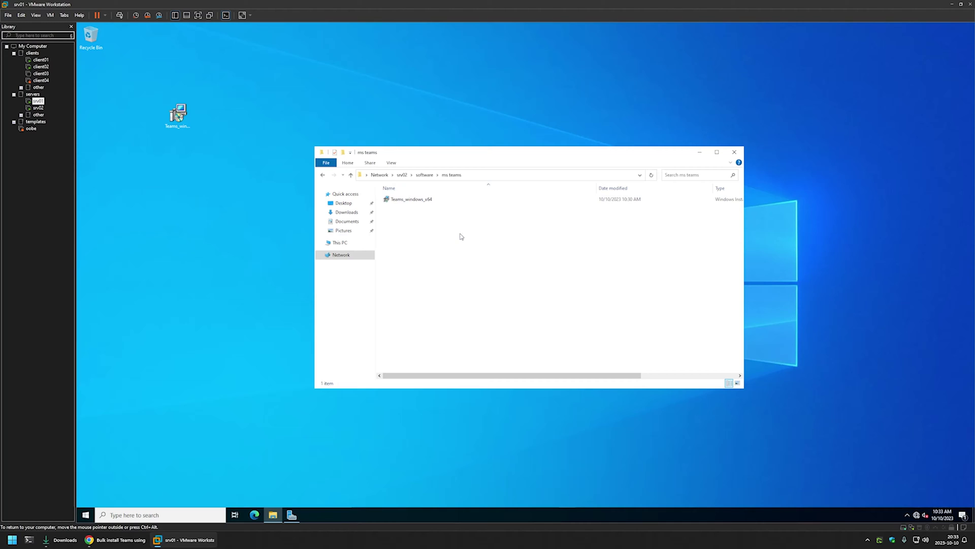
Open Group Policy Management from Server Manager and expand the Group Policy Objects container.
{"action": "left_click", "coordinate": [292, 514]}
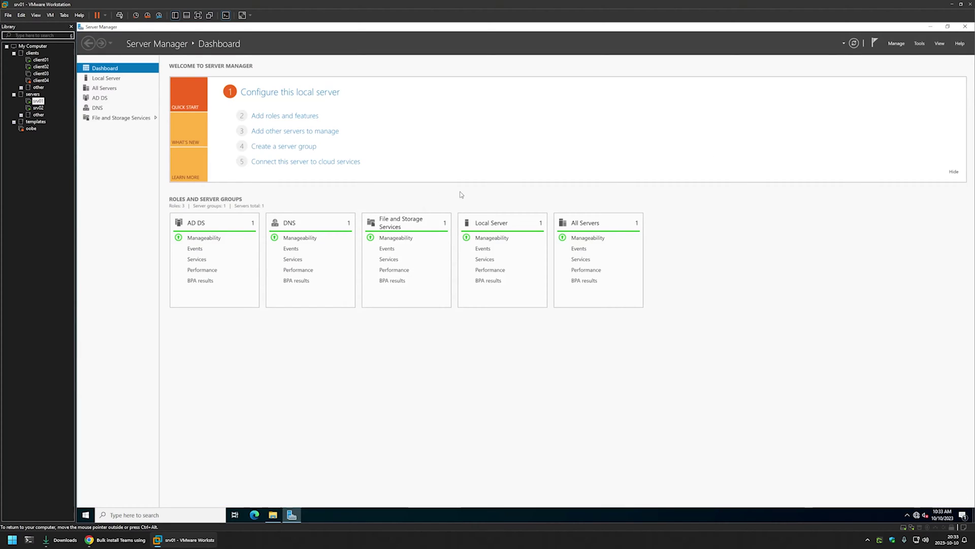
{"action": "left_click", "coordinate": [920, 44]}
{"action": "left_click", "coordinate": [899, 154]}
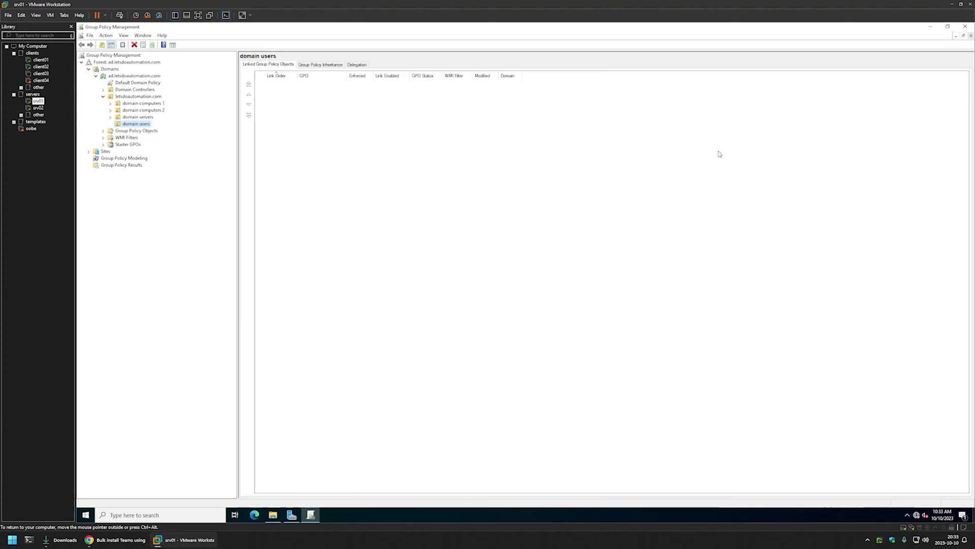
{"action": "left_click", "coordinate": [109, 131]}
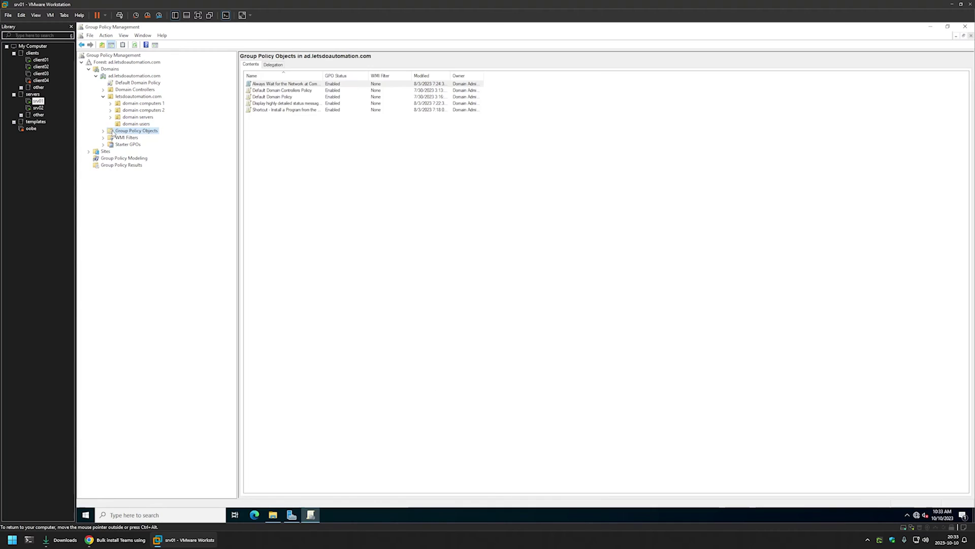
{"action": "left_click", "coordinate": [104, 131]}
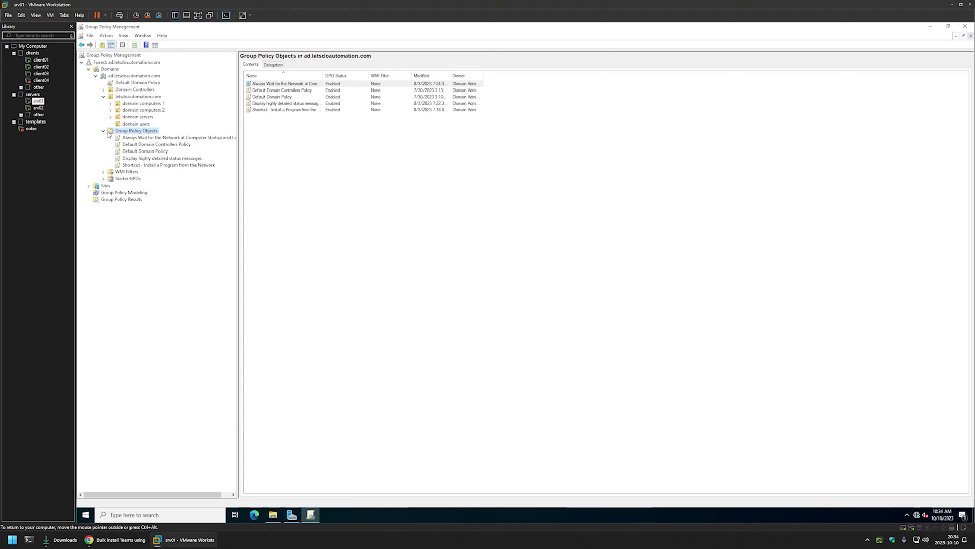
Create a new group policy object named "Assign MS Teams" with no source starter GPO.
{"action": "right_click", "coordinate": [121, 131]}
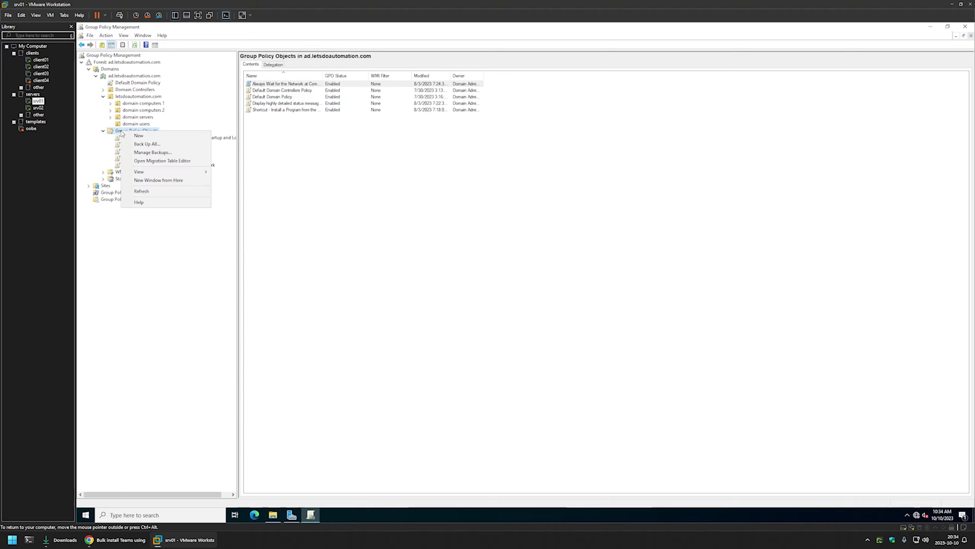
{"action": "left_click", "coordinate": [144, 137]}
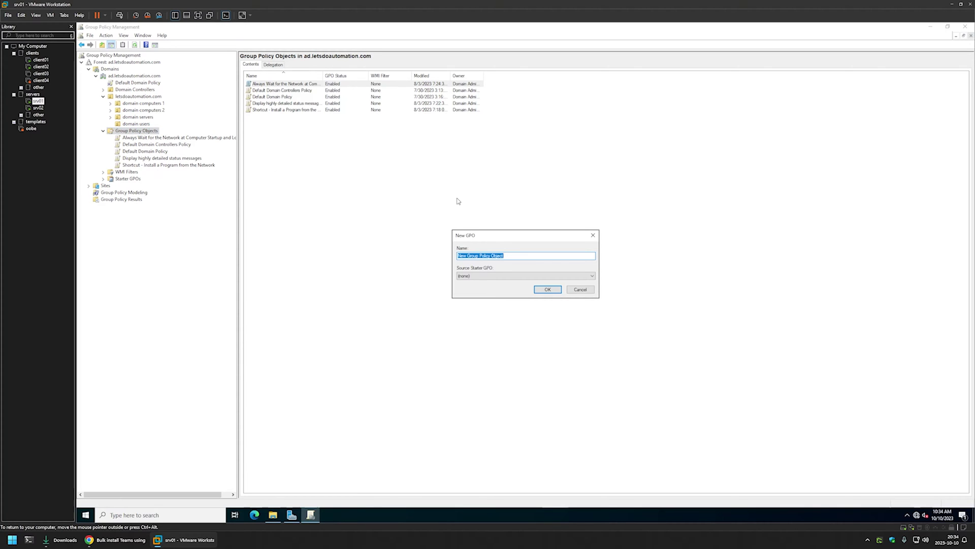
{"action": "type", "text": "Assign MS T"}
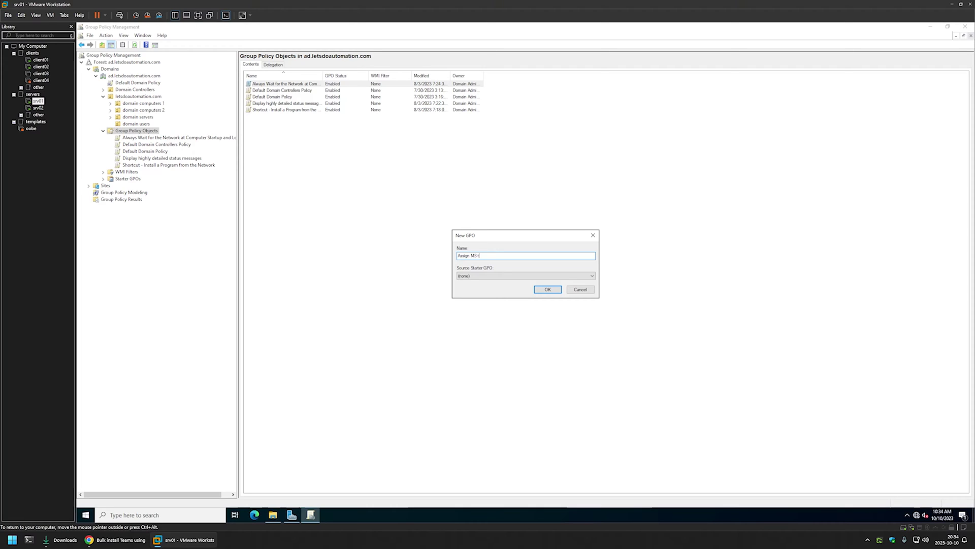
{"action": "type", "text": "eams"}
{"action": "left_click", "coordinate": [546, 289]}
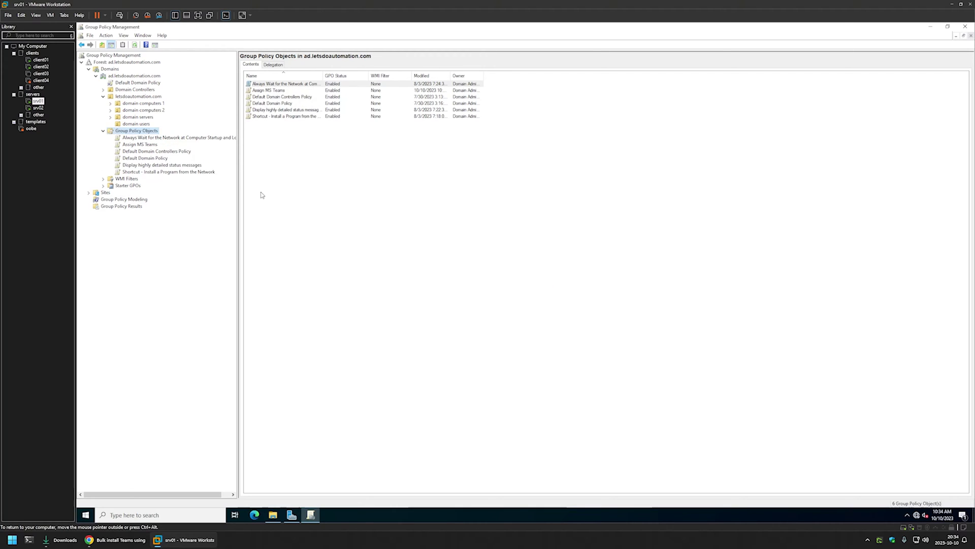
Open the Assign MS Teams GPO for editing and go to Software installation in the Computer Configuration policies' Software Settings.
{"action": "left_click", "coordinate": [140, 145]}
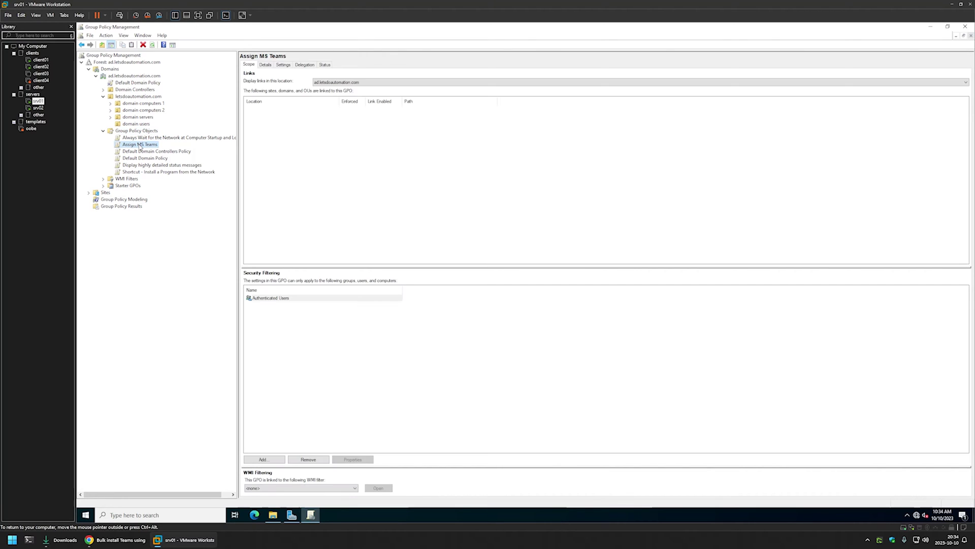
{"action": "right_click", "coordinate": [141, 146]}
{"action": "left_click", "coordinate": [164, 149]}
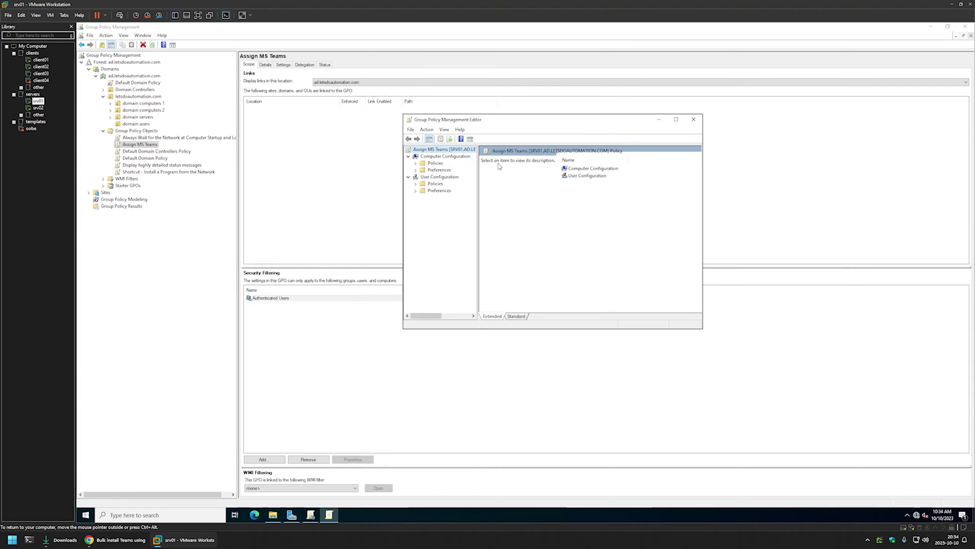
{"action": "left_click", "coordinate": [438, 157]}
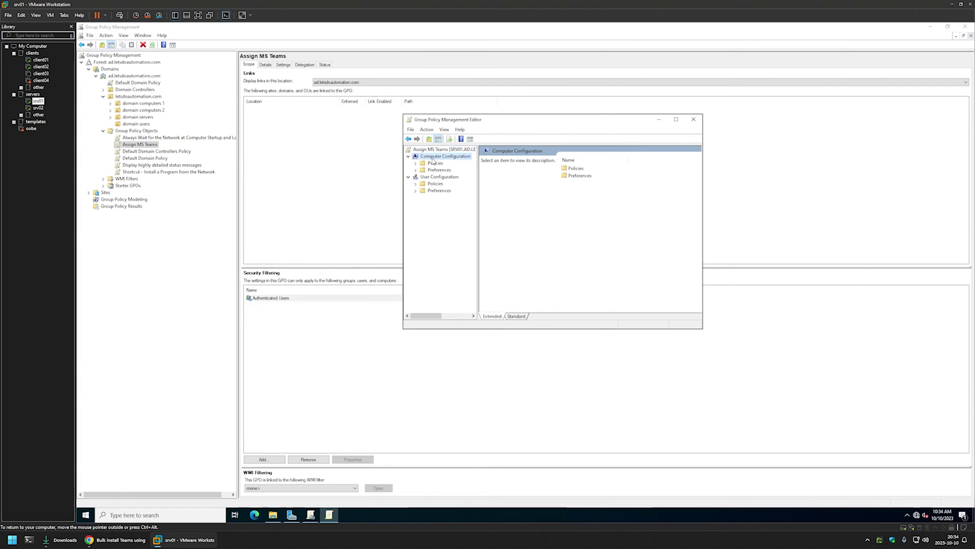
{"action": "left_click", "coordinate": [416, 163]}
{"action": "left_click", "coordinate": [423, 170]}
{"action": "left_click", "coordinate": [450, 177]}
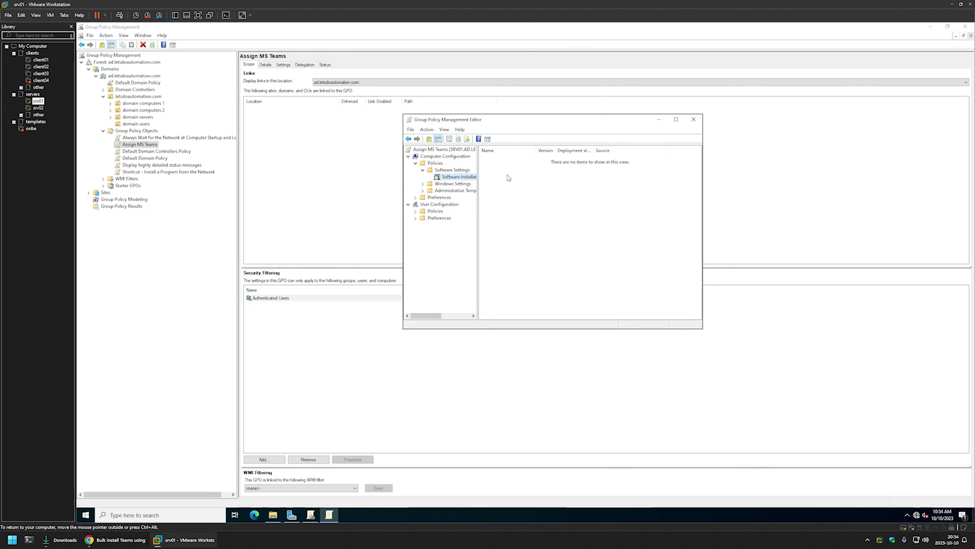
Add a new software installation package using the Teams_windows_x64 installer from the ms teams folder in \\srv02\software.
{"action": "right_click", "coordinate": [509, 178]}
{"action": "mouse_move", "coordinate": [528, 180]}
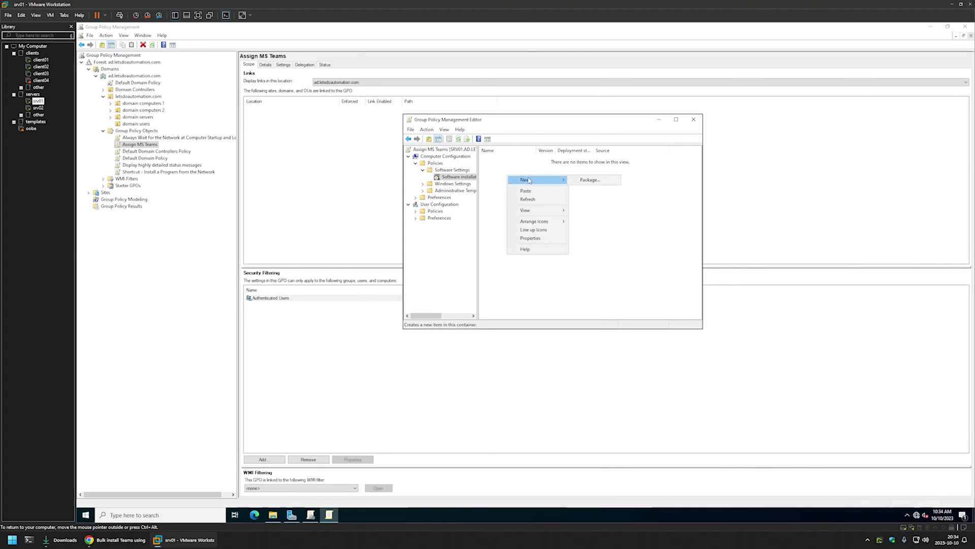
{"action": "left_click", "coordinate": [590, 181]}
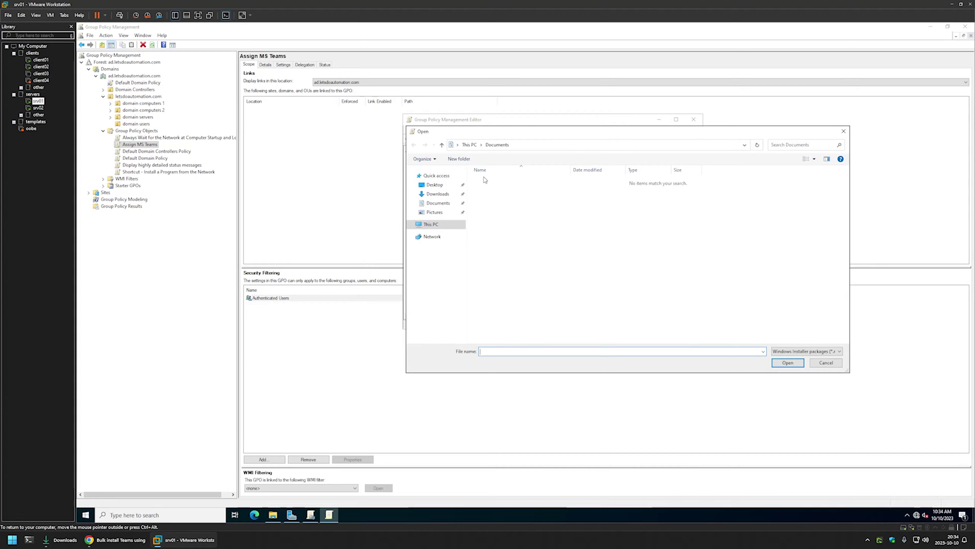
{"action": "left_click", "coordinate": [434, 185]}
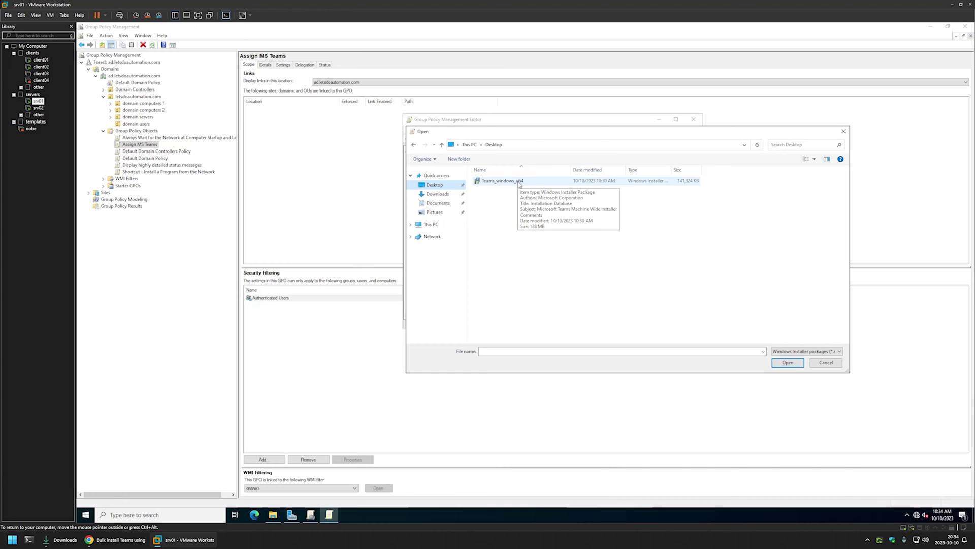
{"action": "left_click", "coordinate": [513, 145]}
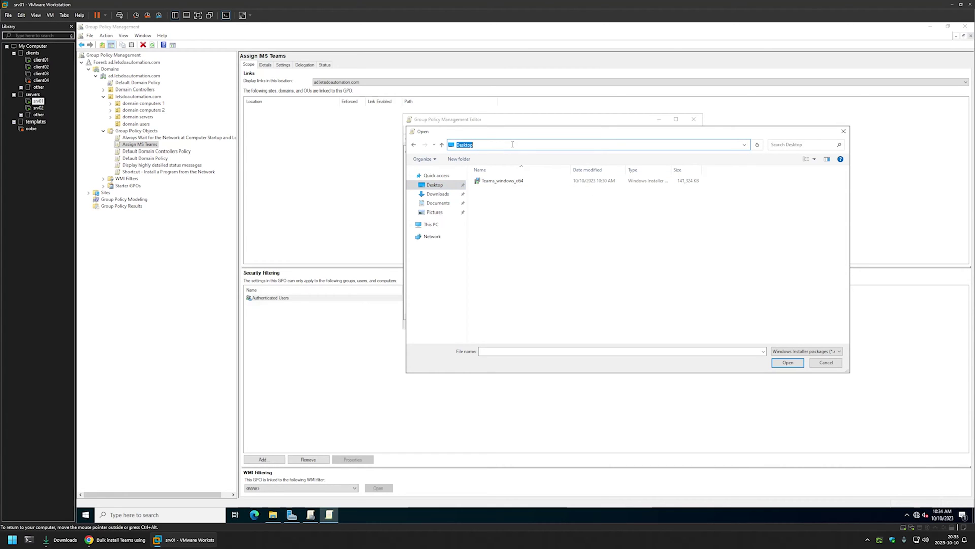
{"action": "type", "text": "\\srv02"}
{"action": "key", "text": "Return"}
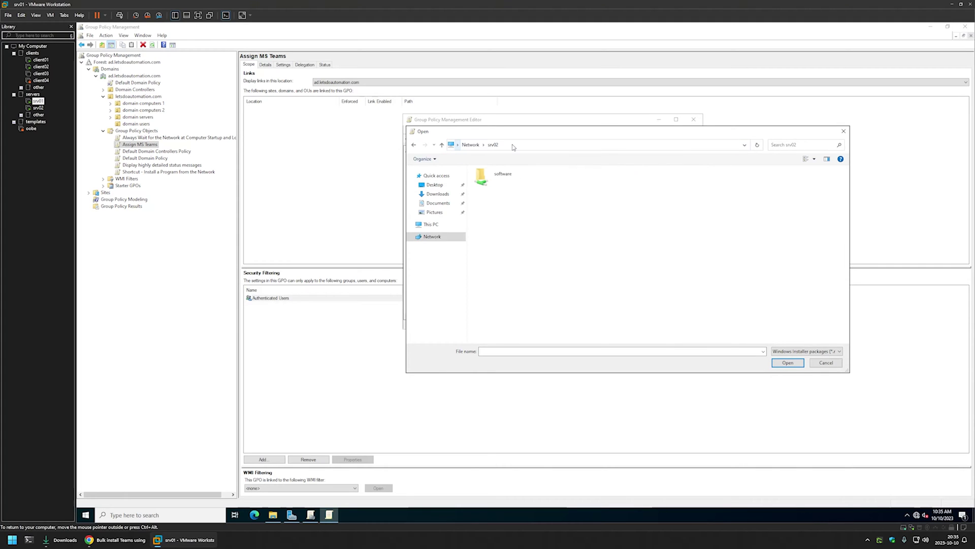
{"action": "double_click", "coordinate": [495, 179]}
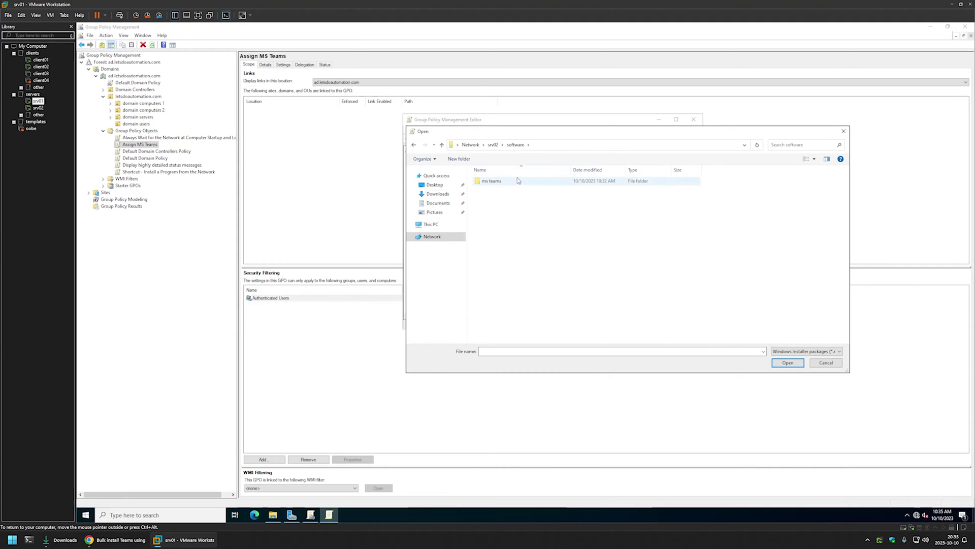
{"action": "double_click", "coordinate": [495, 181]}
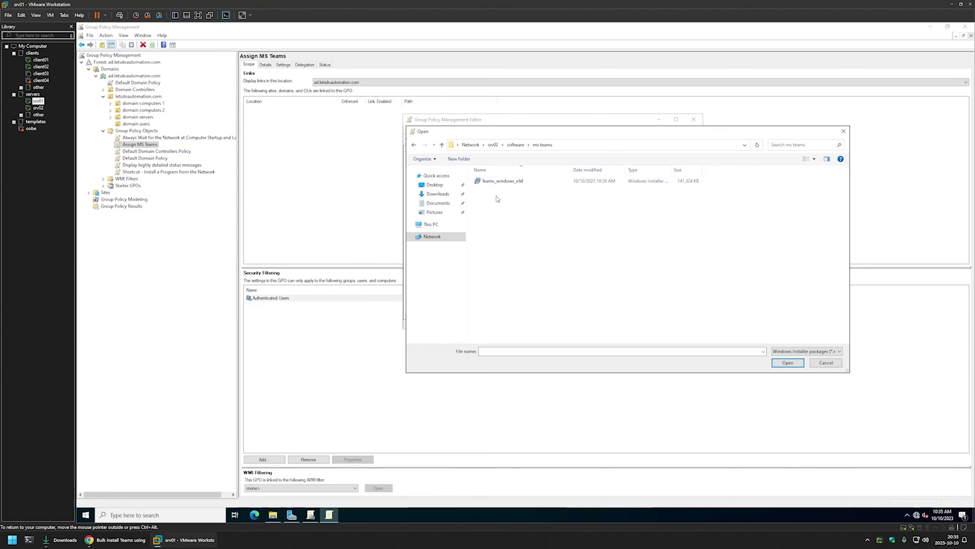
{"action": "double_click", "coordinate": [495, 182]}
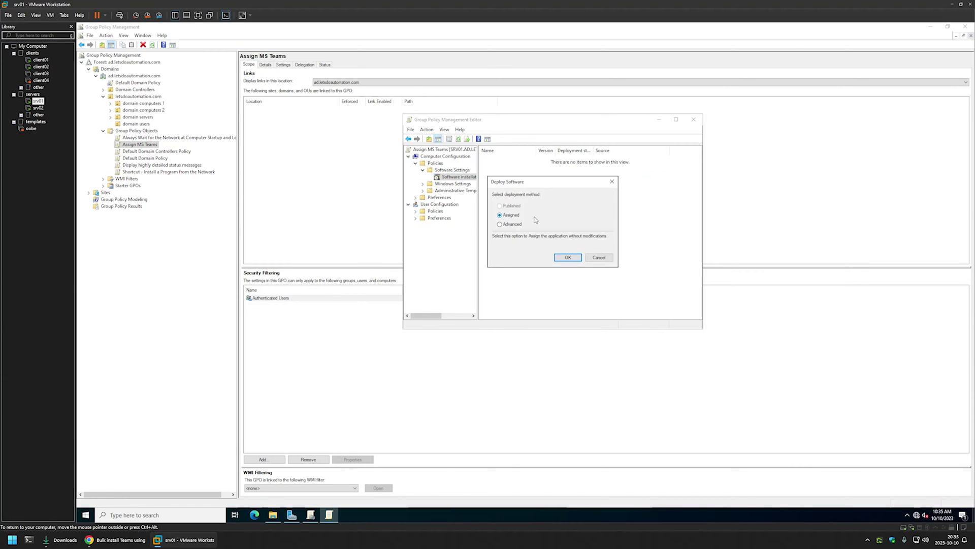
Deploy the package with the Advanced method, set it to ignore language when deploying, and close the policy editor.
{"action": "left_click", "coordinate": [516, 225]}
{"action": "left_click", "coordinate": [568, 257]}
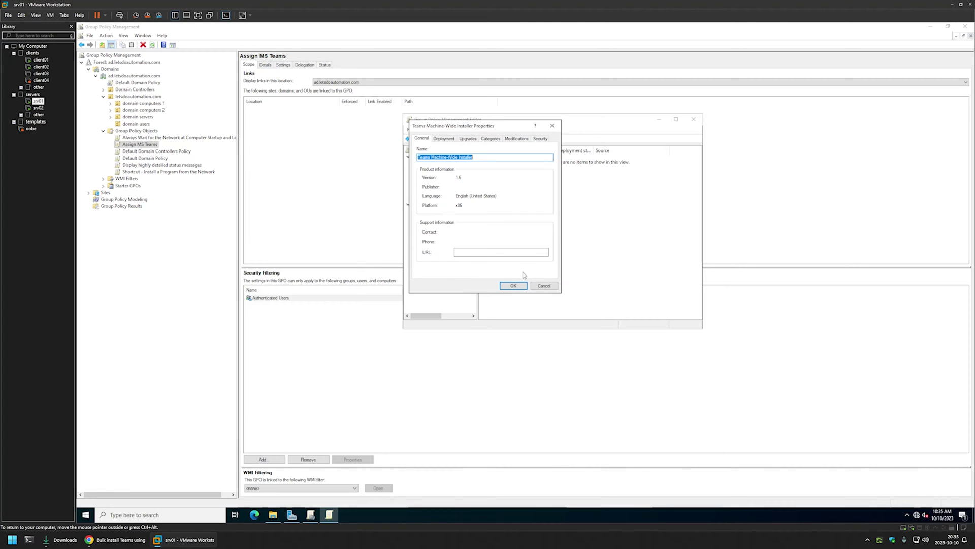
{"action": "left_click", "coordinate": [447, 139]}
{"action": "left_click", "coordinate": [431, 268]}
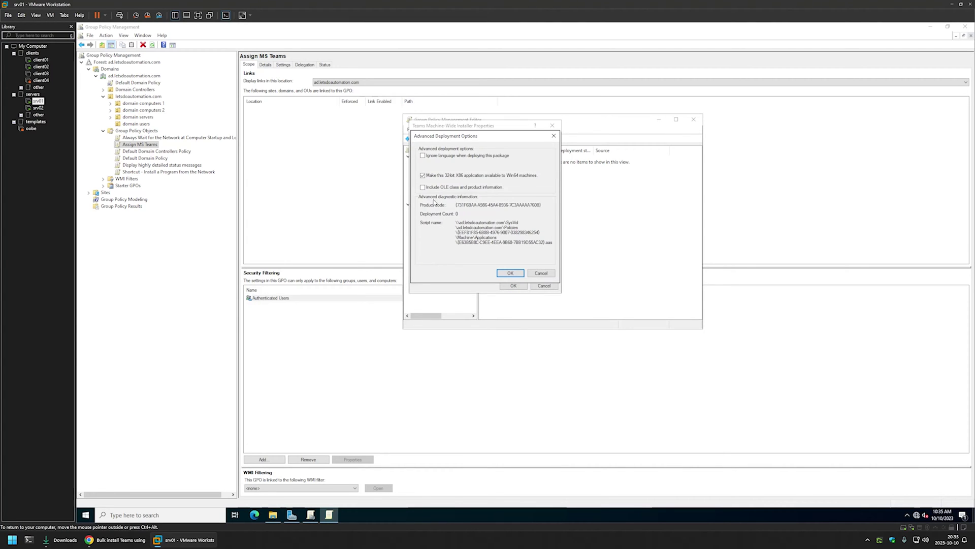
{"action": "left_click", "coordinate": [424, 155]}
{"action": "left_click", "coordinate": [510, 272]}
{"action": "left_click", "coordinate": [513, 286]}
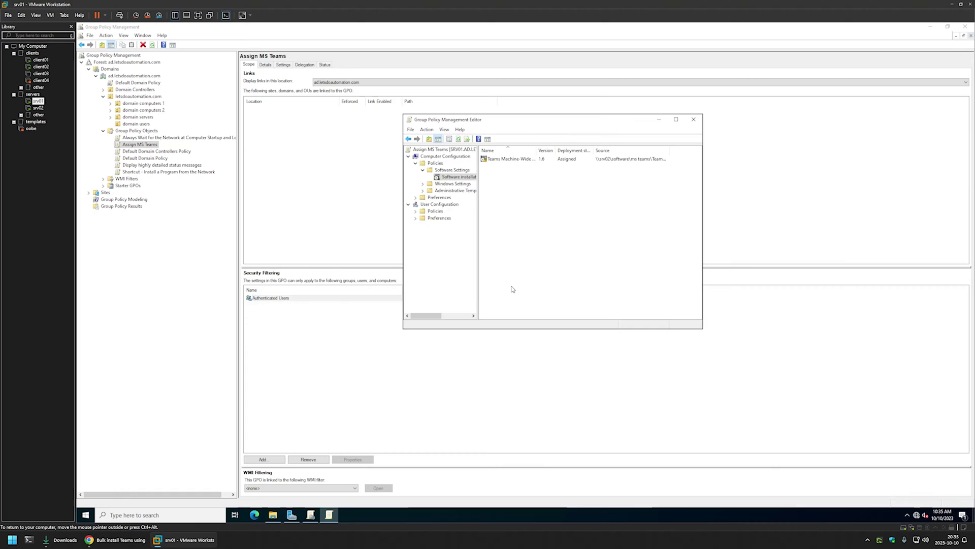
{"action": "left_click", "coordinate": [694, 120]}
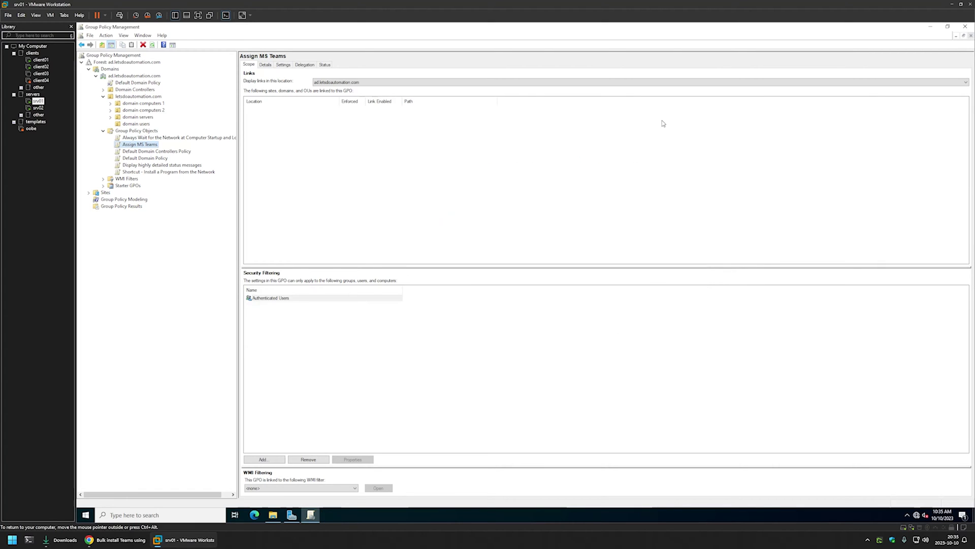
Set the GPO status of Assign MS Teams to "User configuration settings disabled".
{"action": "left_click", "coordinate": [265, 65]}
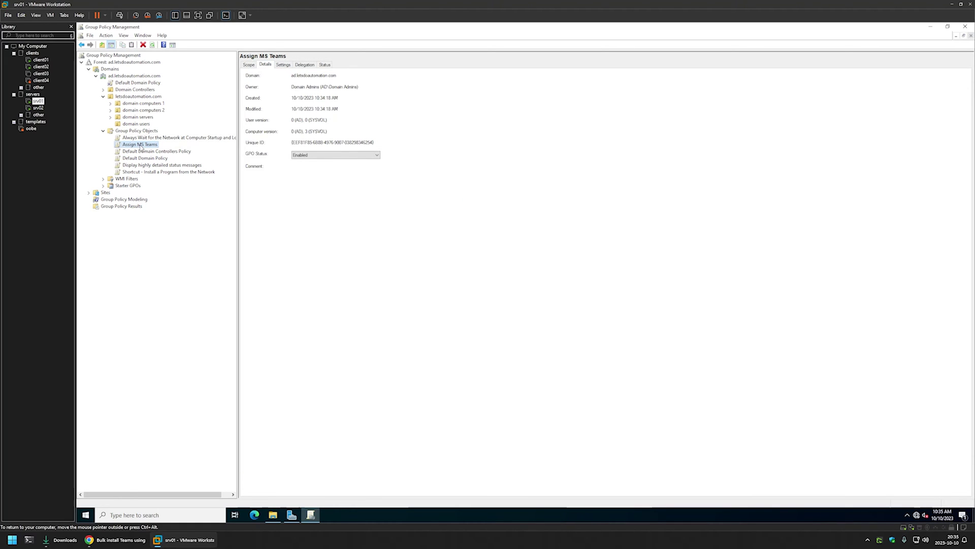
{"action": "left_click", "coordinate": [281, 158]}
{"action": "left_click", "coordinate": [312, 155]}
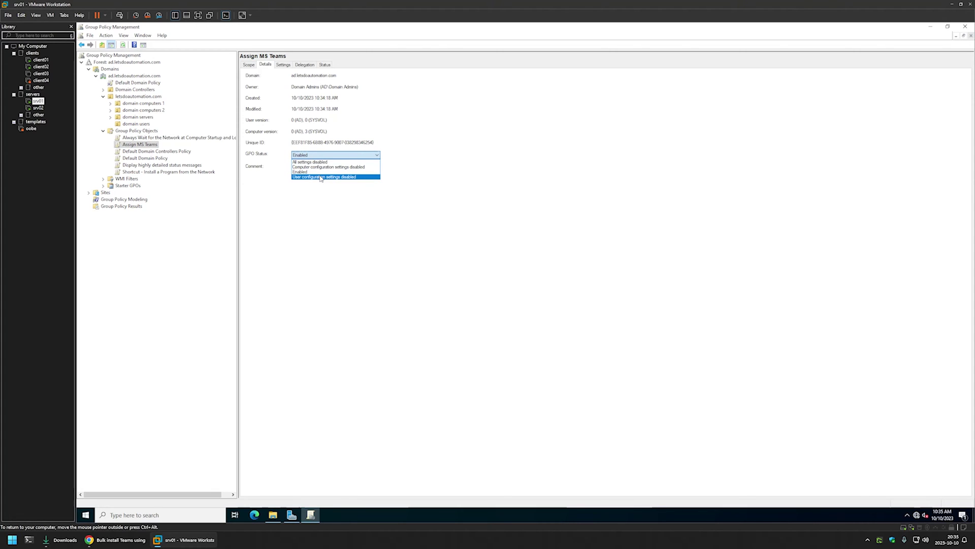
{"action": "left_click", "coordinate": [340, 177]}
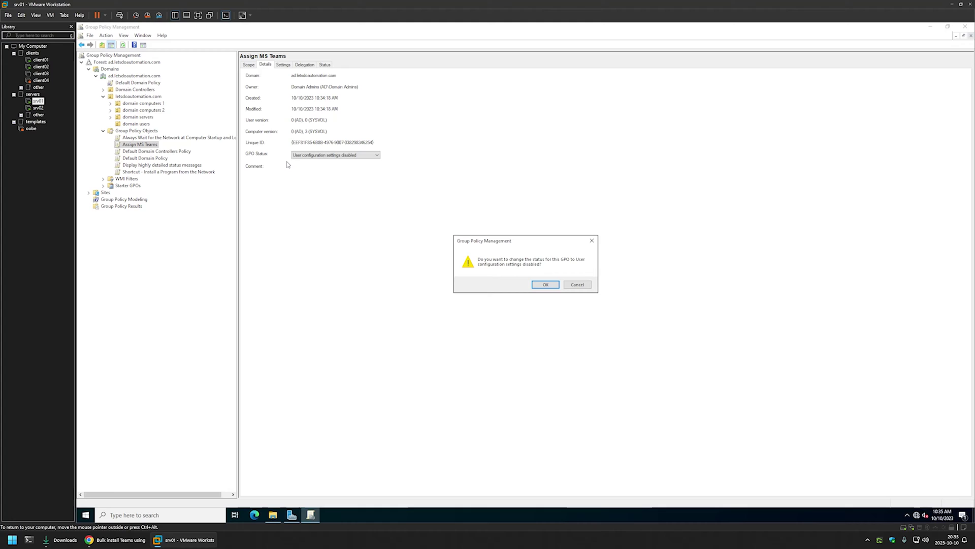
{"action": "left_click", "coordinate": [545, 283]}
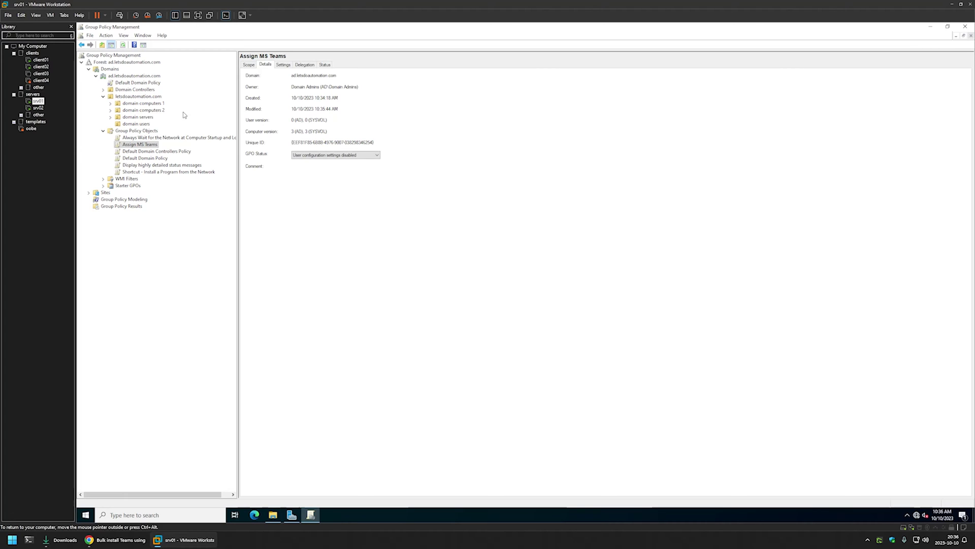
Link the Assign MS Teams GPO to the domain computers 1 organizational unit and check its entry among the linked objects.
{"action": "left_click", "coordinate": [131, 104]}
{"action": "left_click", "coordinate": [111, 104]}
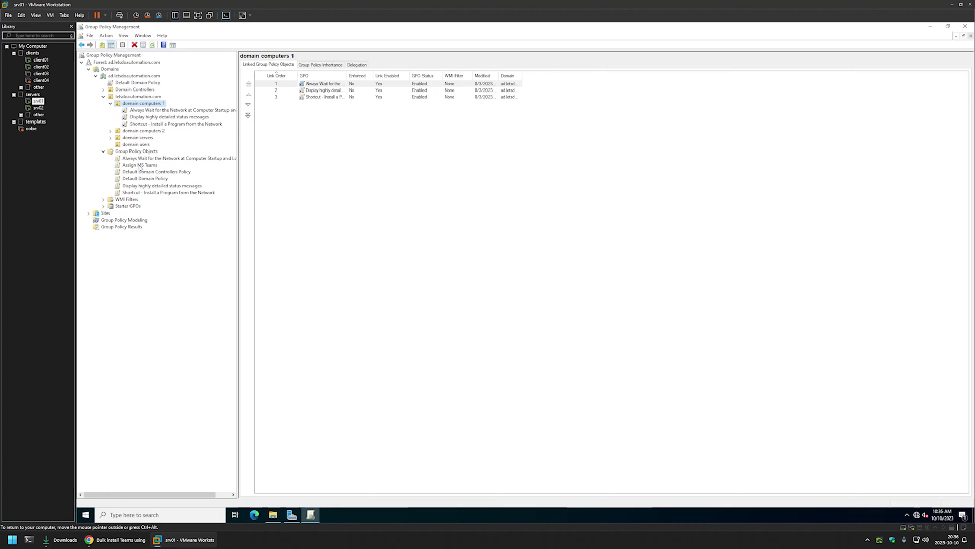
{"action": "left_click_drag", "start_coordinate": [139, 167], "coordinate": [135, 108]}
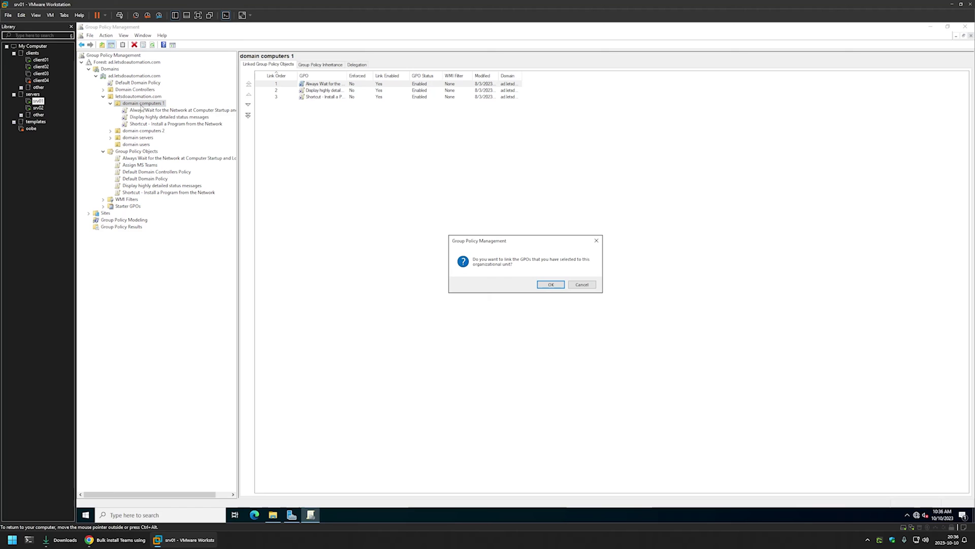
{"action": "left_click", "coordinate": [547, 285]}
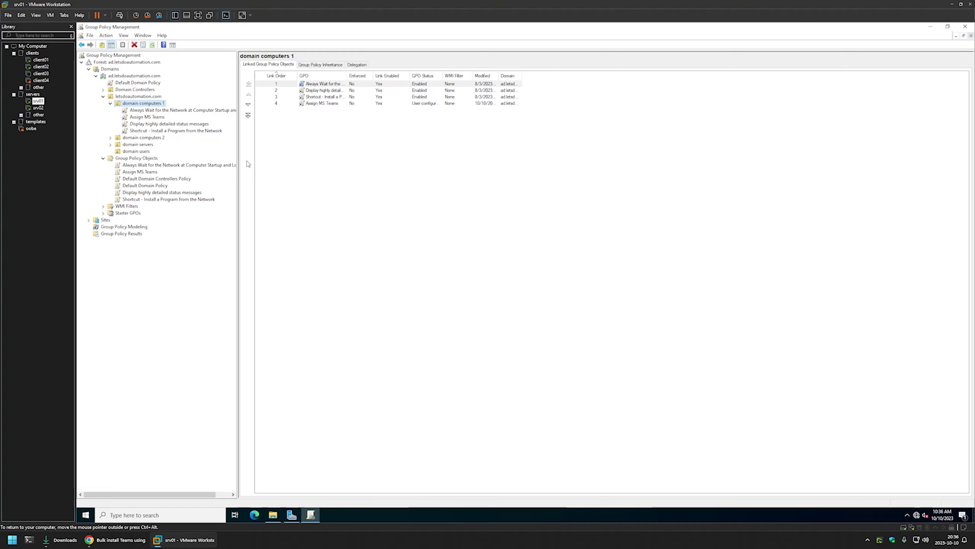
{"action": "left_click", "coordinate": [160, 120]}
{"action": "left_click", "coordinate": [143, 103]}
{"action": "left_click", "coordinate": [315, 103]}
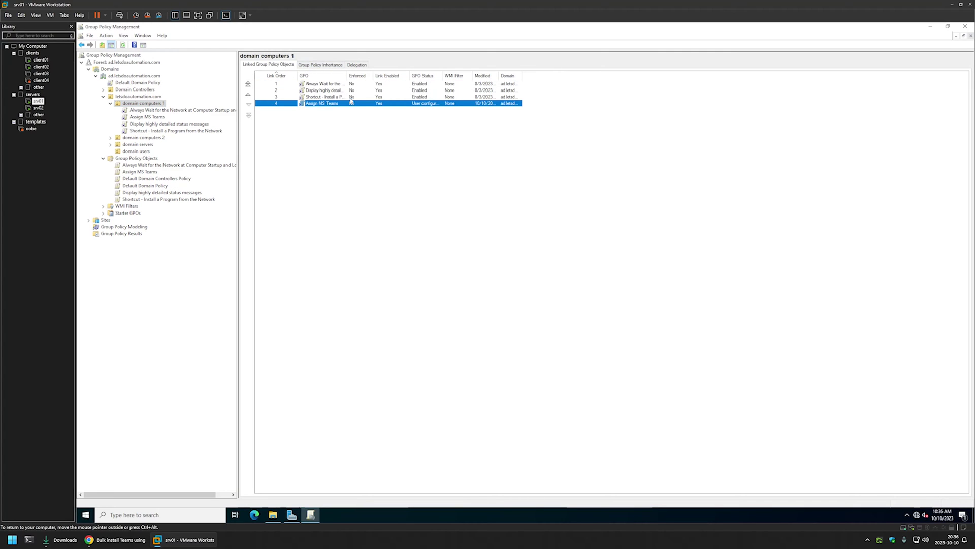
{"action": "left_click", "coordinate": [118, 105]}
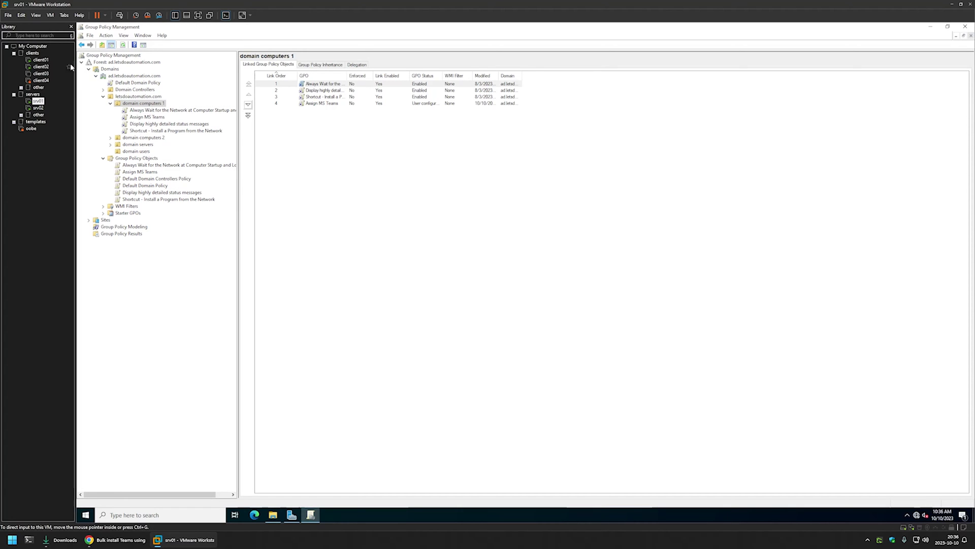
Switch to the client01 virtual machine and open a Command Prompt, moving its window higher on the desktop.
{"action": "left_click", "coordinate": [40, 59]}
{"action": "left_click", "coordinate": [475, 187]}
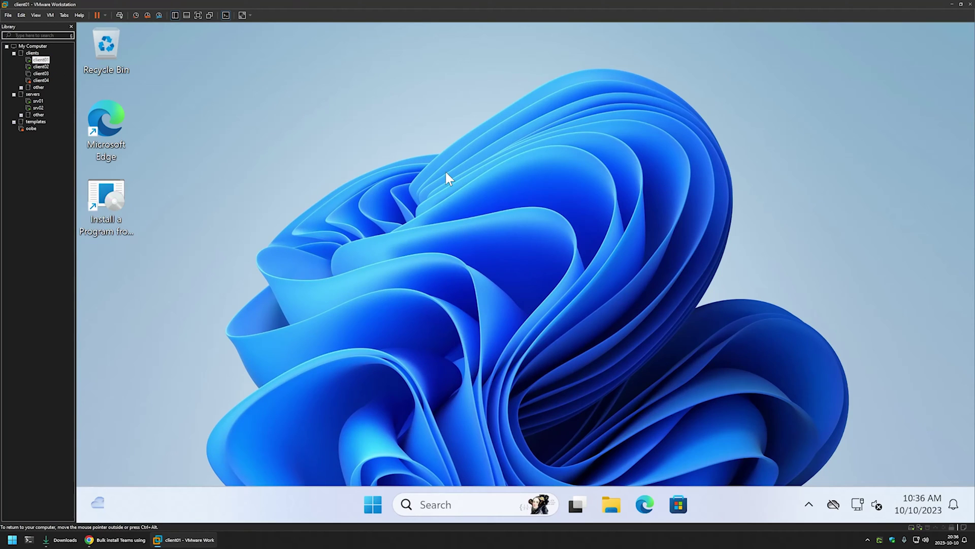
{"action": "left_click", "coordinate": [373, 504]}
{"action": "type", "text": "cmd"}
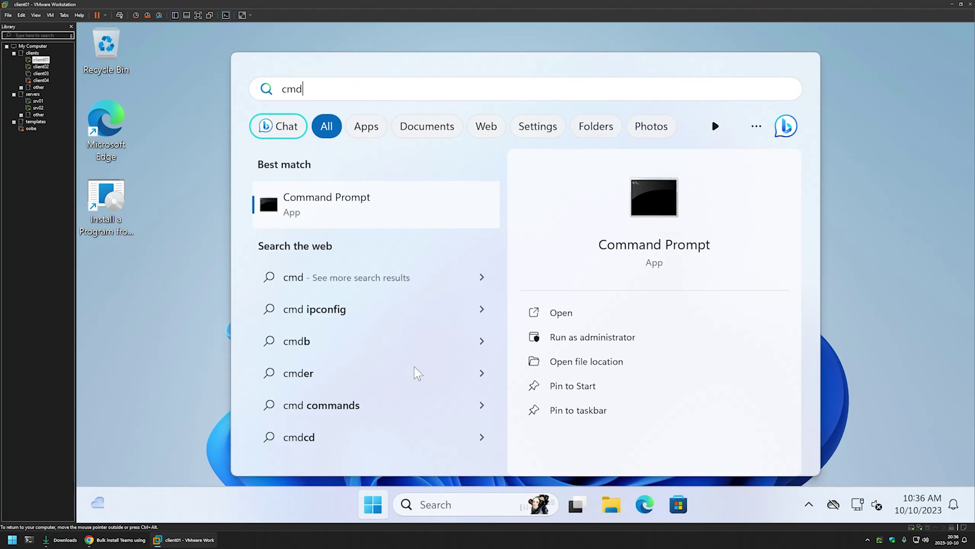
{"action": "left_click", "coordinate": [537, 311]}
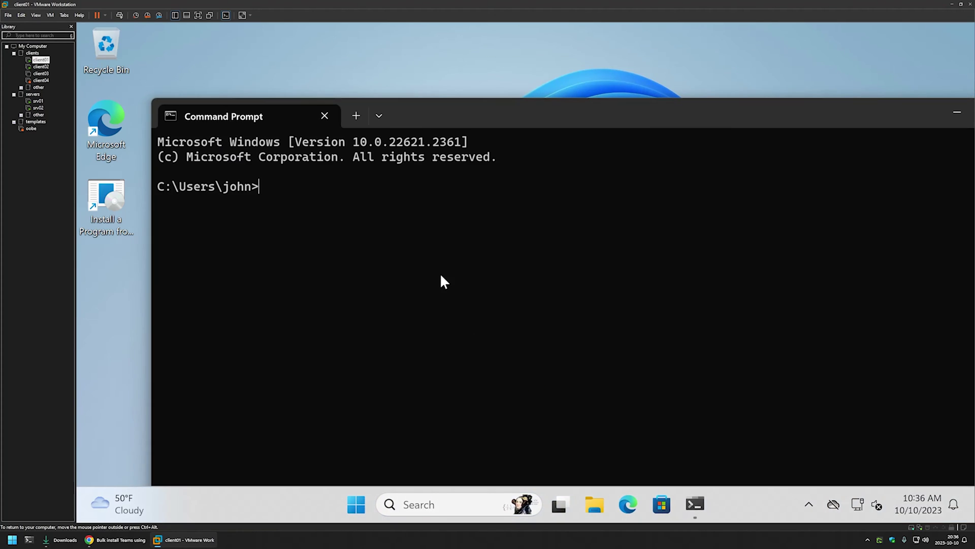
{"action": "left_click_drag", "start_coordinate": [456, 121], "coordinate": [447, 71]}
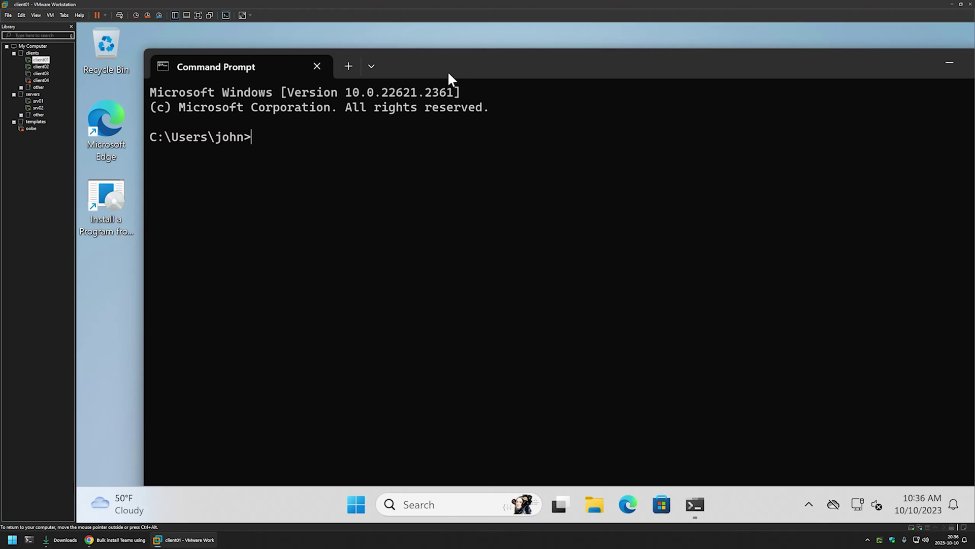
Refresh group policy on client01 with gpupdate, and restart the machine immediately with shutdown -r -t 0.
{"action": "type", "text": "gpupdat"}
{"action": "type", "text": "e"}
{"action": "key", "text": "Return"}
{"action": "left_click_drag", "start_coordinate": [581, 64], "coordinate": [562, 62]}
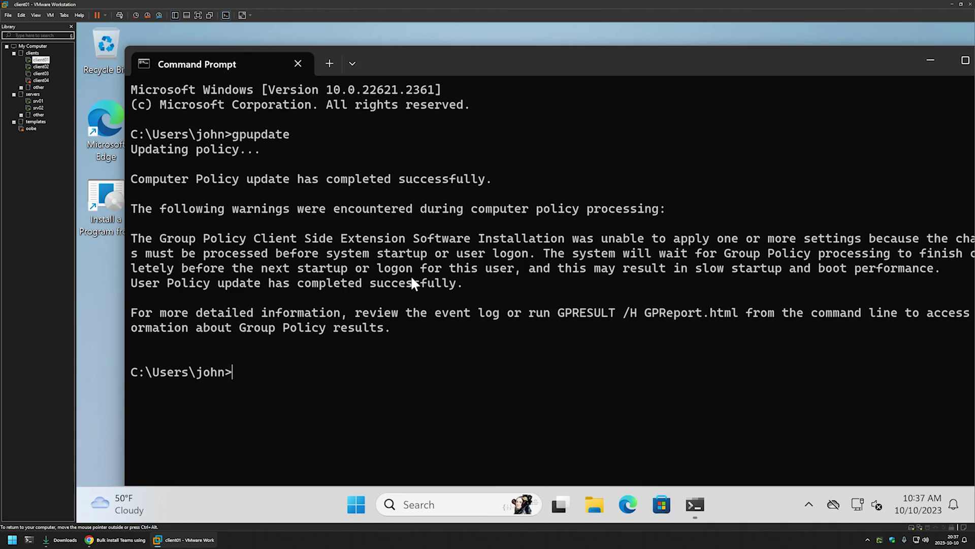
{"action": "type", "text": "shutdown -r -t 0"}
{"action": "key", "text": "Return"}
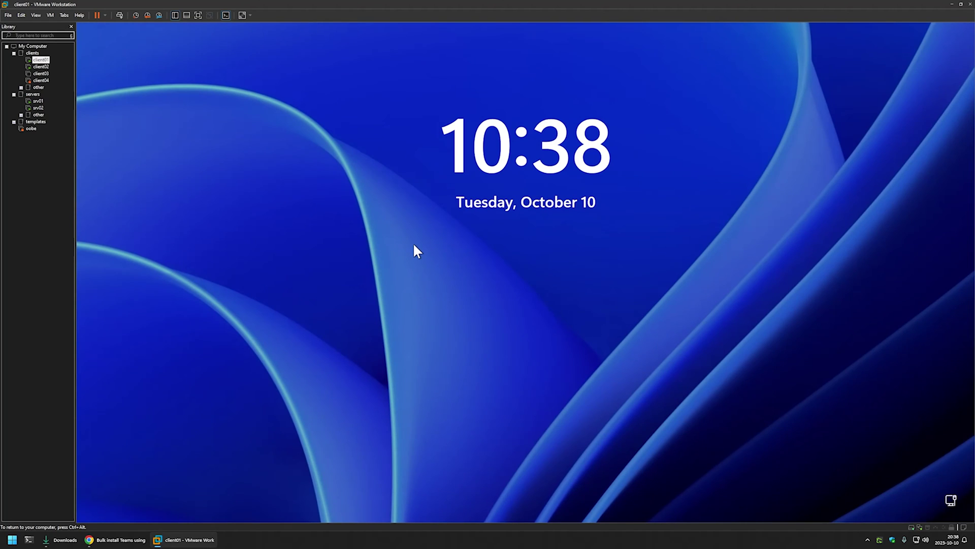
Dismiss the client01 lock screen and sign in to the domain user's account by entering the account password.
{"action": "left_click", "coordinate": [415, 245]}
{"action": "type", "text": "•••••"}
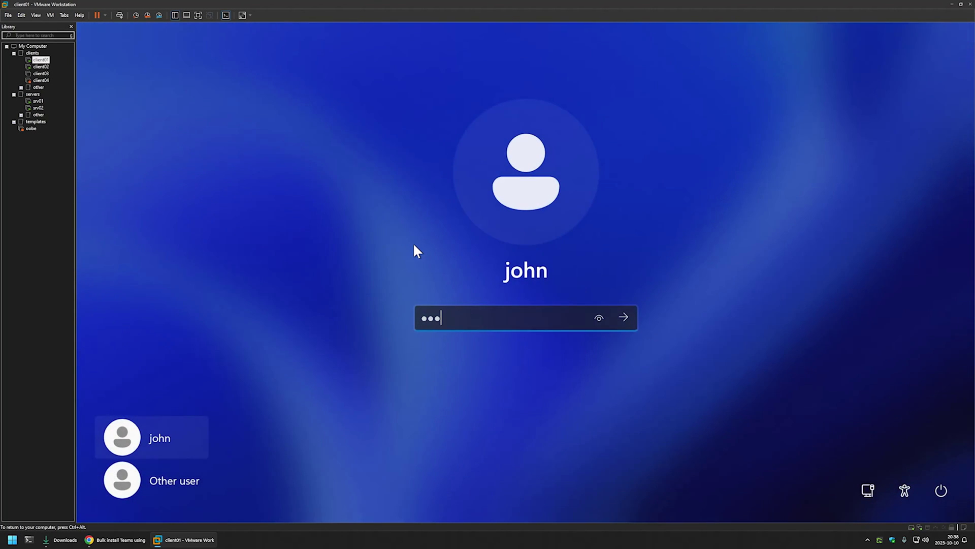
{"action": "type", "text": "••"}
{"action": "key", "text": "Return"}
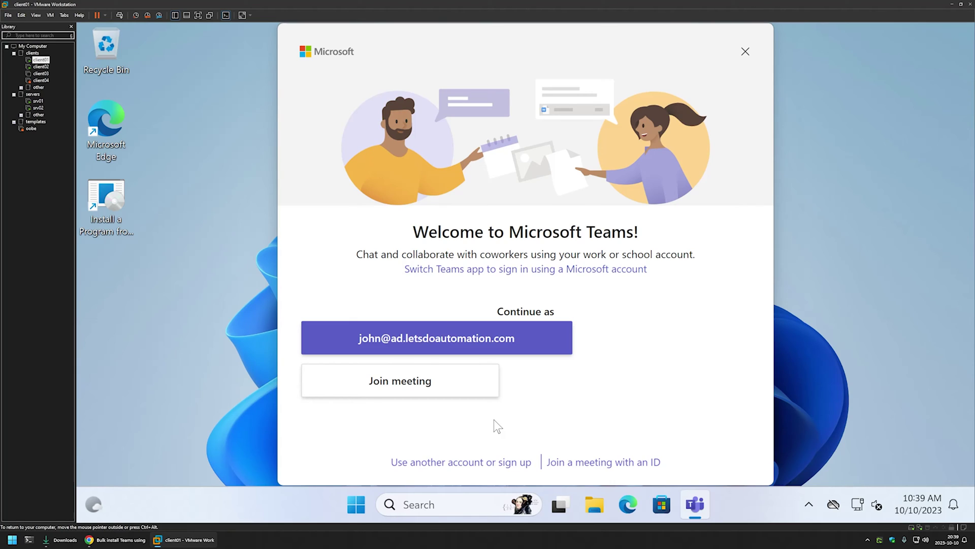
Switch to the srv01 virtual machine and create a new group policy object named Publish MS Teams.
{"action": "left_click", "coordinate": [36, 101]}
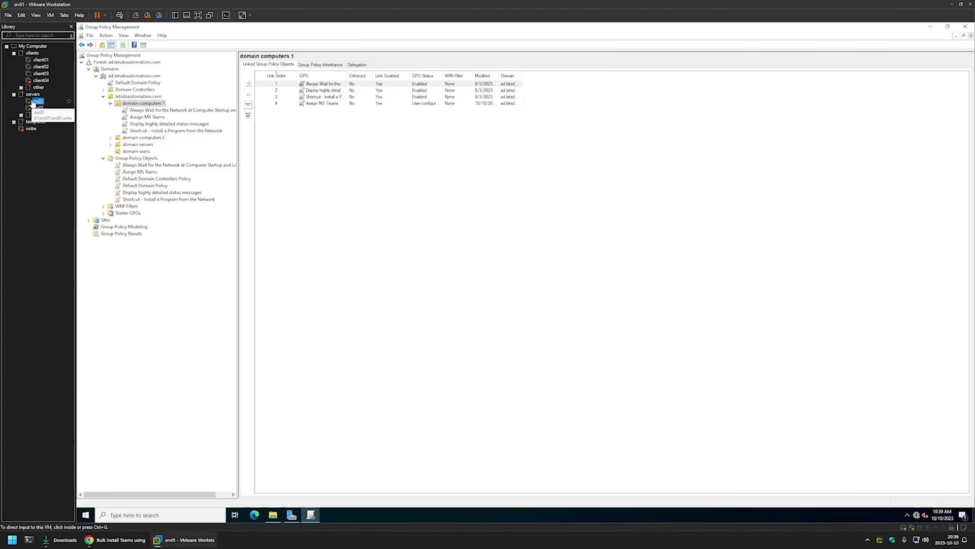
{"action": "right_click", "coordinate": [131, 159]}
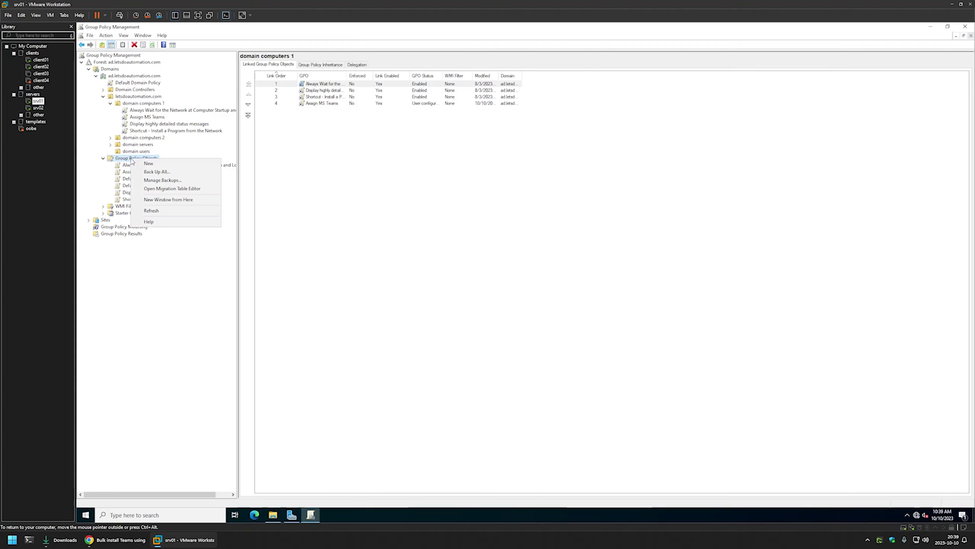
{"action": "left_click", "coordinate": [150, 163]}
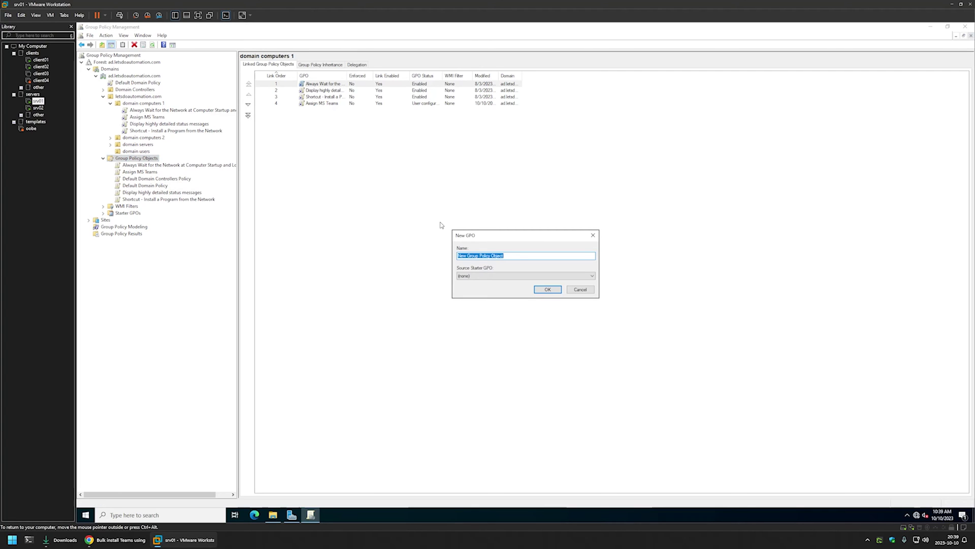
{"action": "type", "text": "Publish MS Teams"}
{"action": "left_click", "coordinate": [548, 290]}
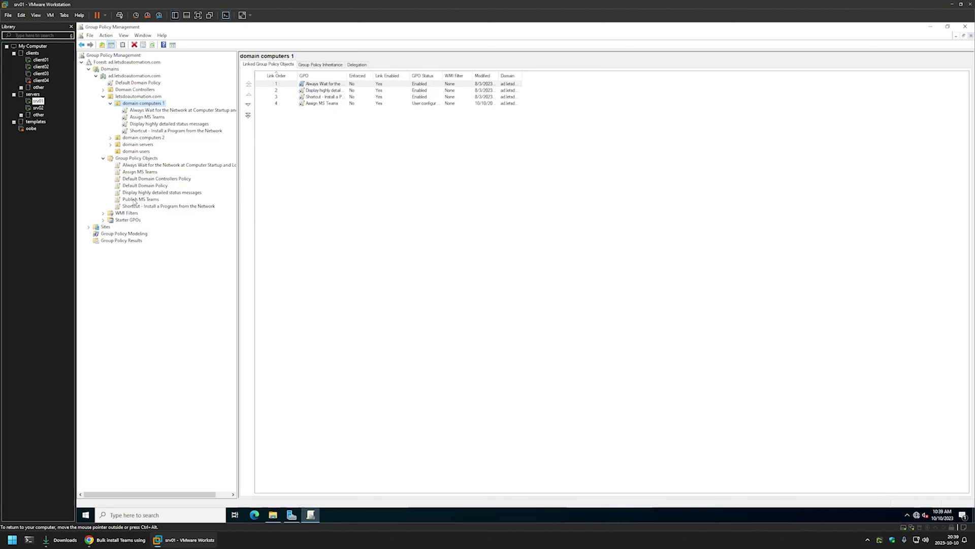
Open the Publish MS Teams GPO for editing and go to Software installation in the Software Settings policies under User Configuration.
{"action": "right_click", "coordinate": [135, 201]}
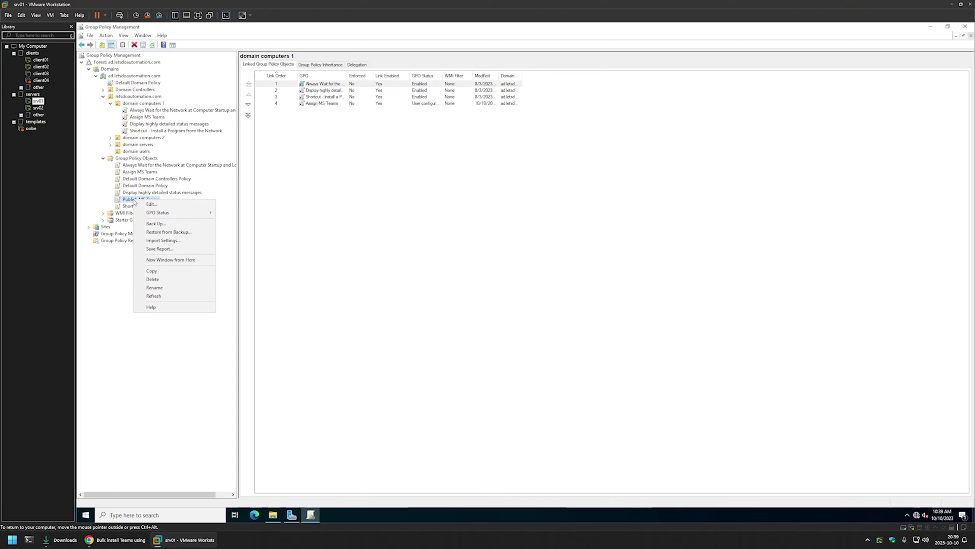
{"action": "left_click", "coordinate": [155, 204]}
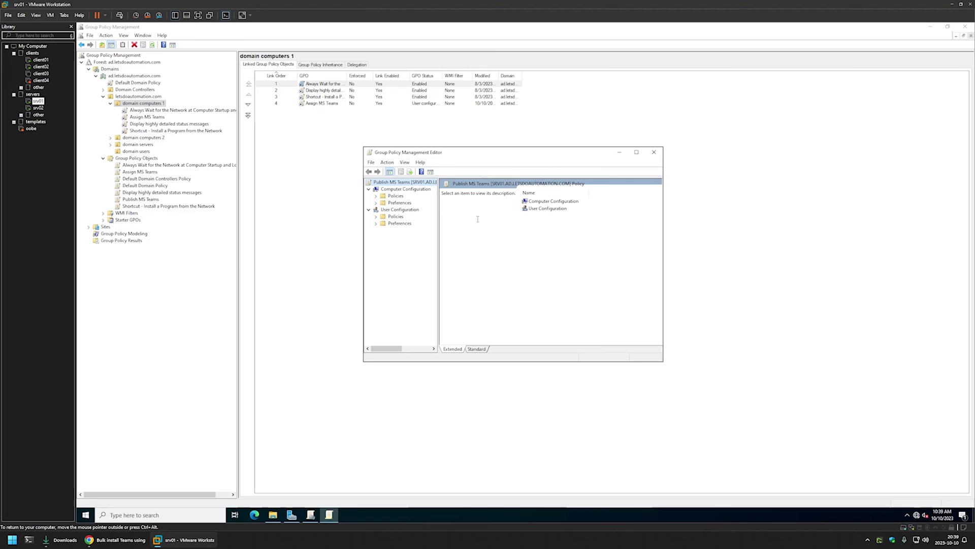
{"action": "left_click", "coordinate": [379, 210]}
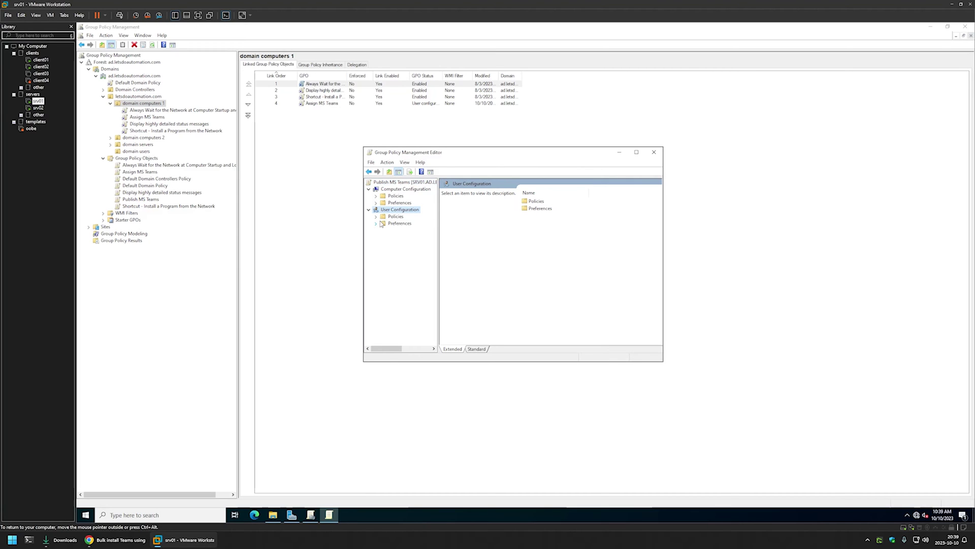
{"action": "left_click", "coordinate": [376, 217]}
{"action": "left_click", "coordinate": [383, 223]}
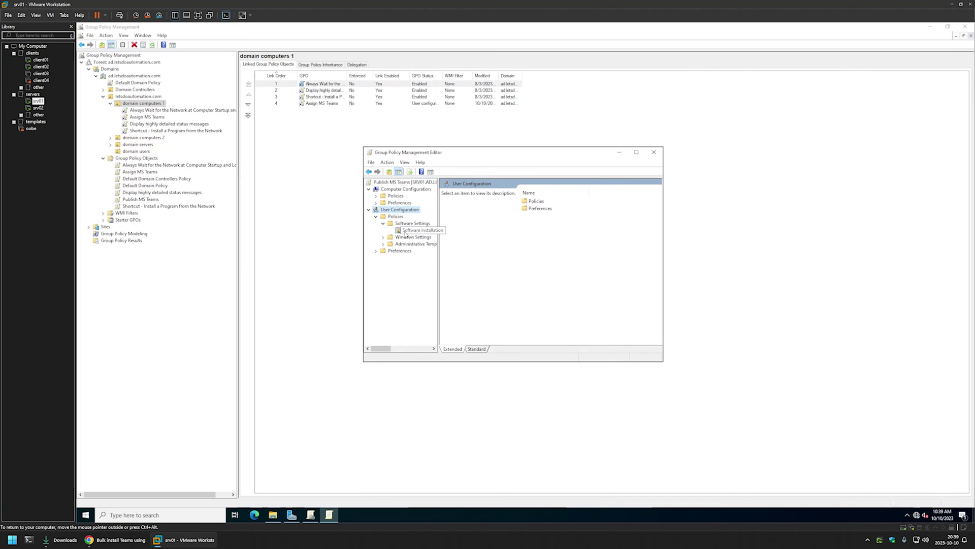
{"action": "left_click", "coordinate": [407, 232]}
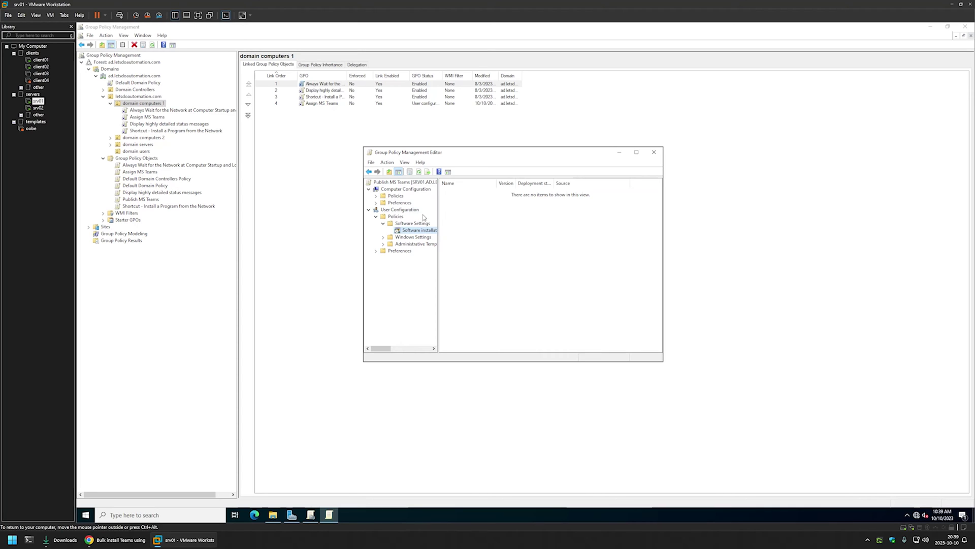
Add a new software package using the Teams_windows_x64 installer from the network folder \\srv02\software\ms teams.
{"action": "right_click", "coordinate": [480, 226]}
{"action": "mouse_move", "coordinate": [497, 229]}
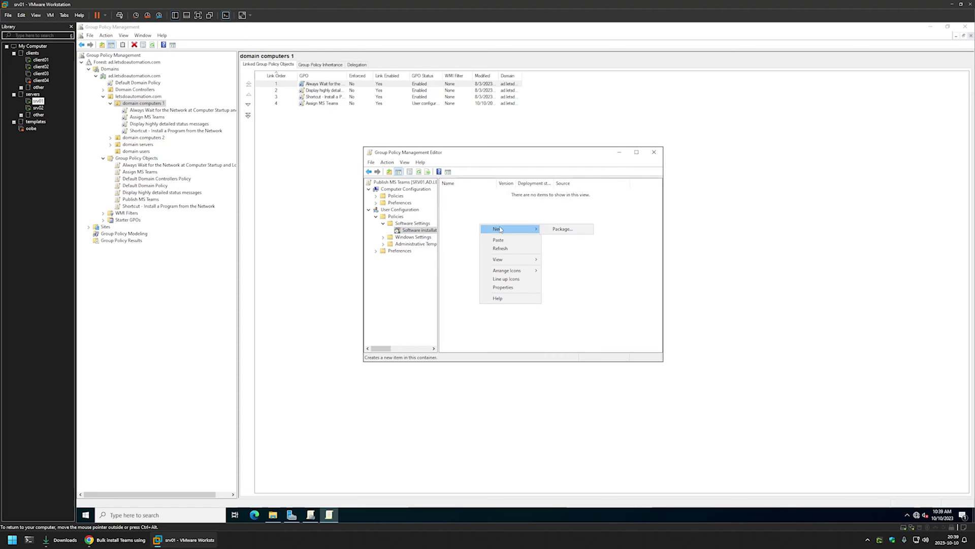
{"action": "left_click", "coordinate": [558, 230]}
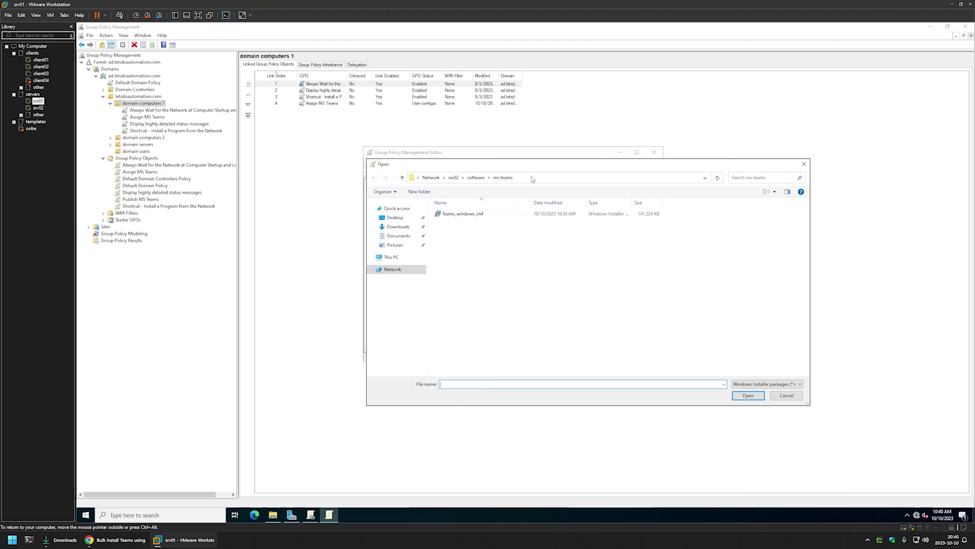
{"action": "left_click", "coordinate": [483, 177]}
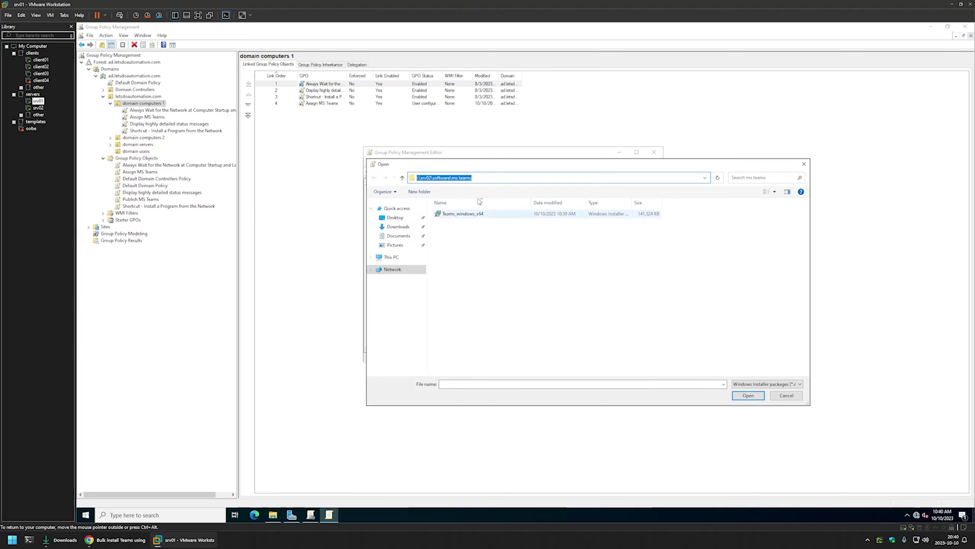
{"action": "key", "text": "Escape"}
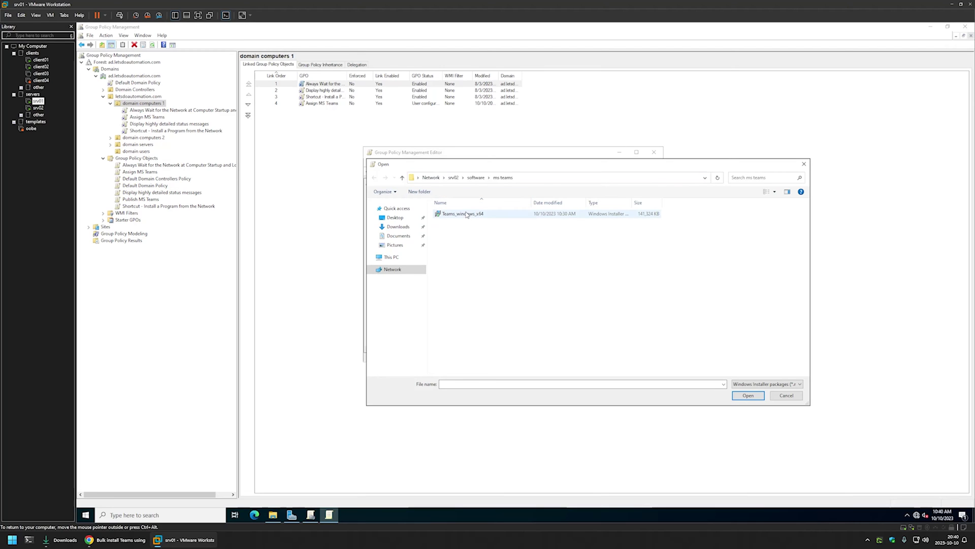
{"action": "double_click", "coordinate": [467, 215]}
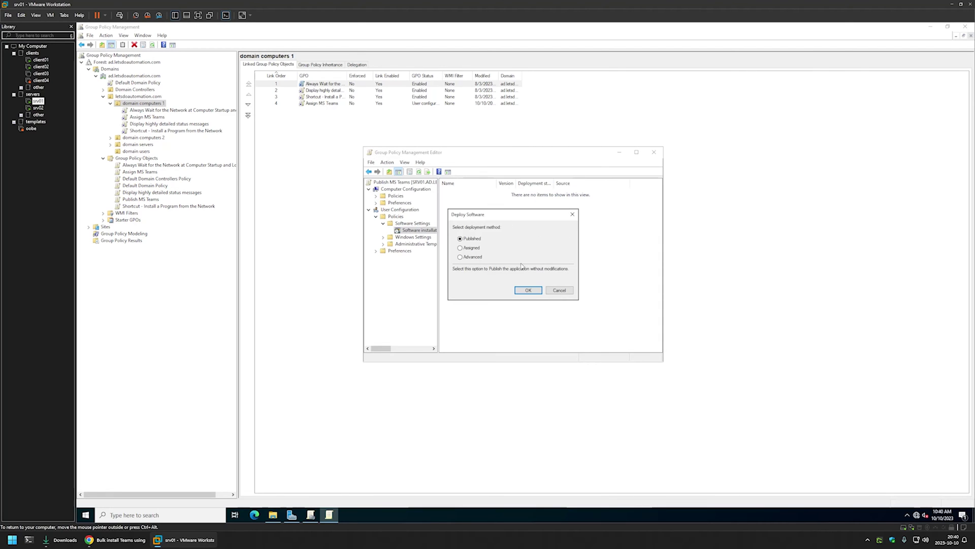
Use the Advanced deployment method, accept the Published deployment type with its default options, and close the policy editor.
{"action": "left_click", "coordinate": [473, 257]}
{"action": "left_click", "coordinate": [528, 291]}
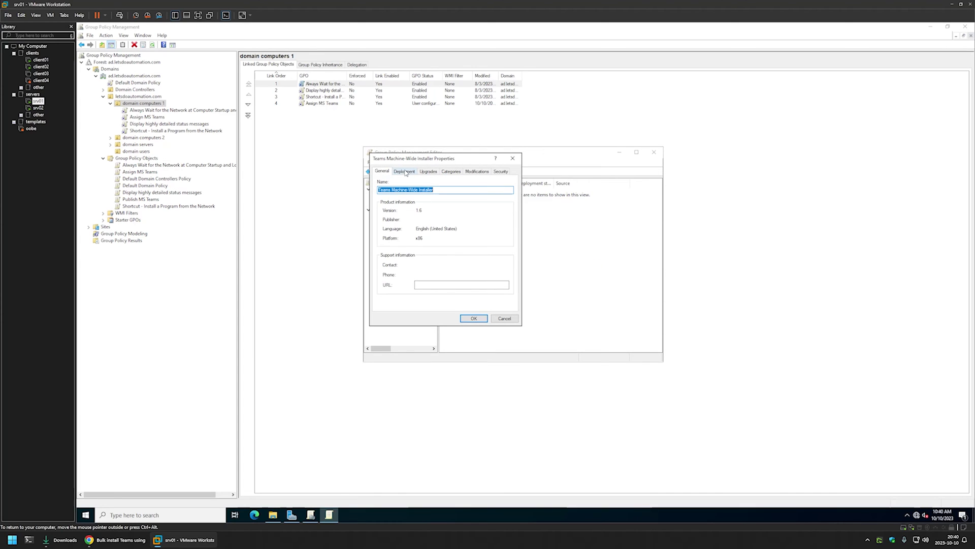
{"action": "left_click", "coordinate": [404, 172]}
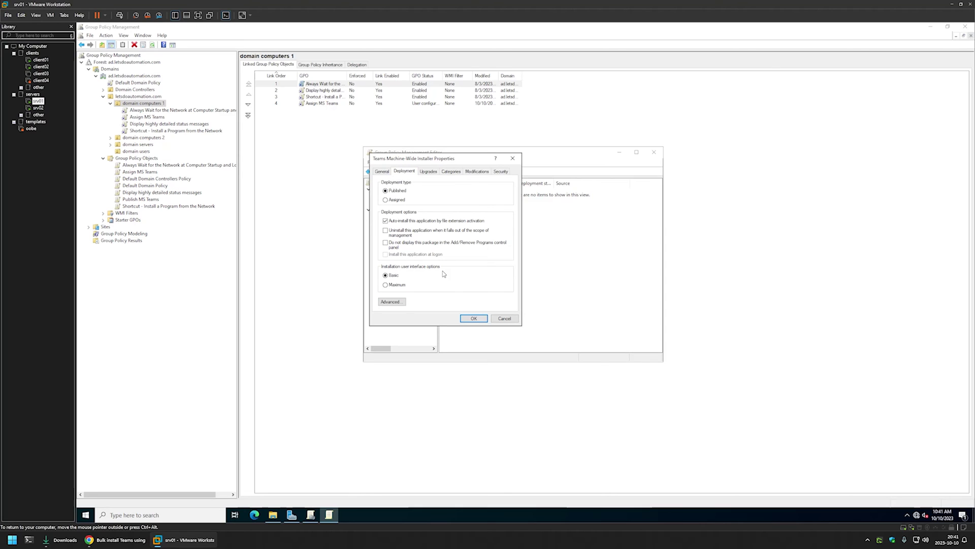
{"action": "left_click", "coordinate": [473, 317]}
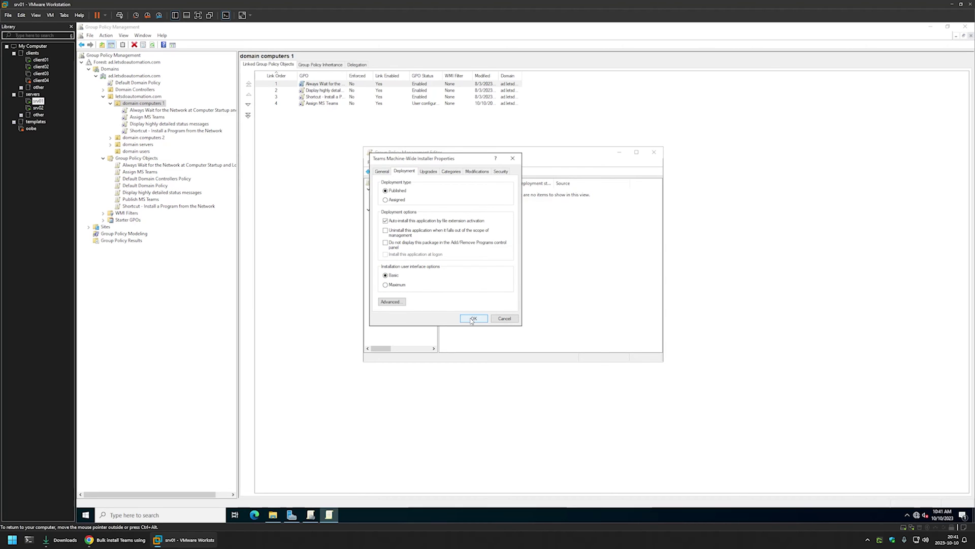
{"action": "left_click", "coordinate": [653, 153]}
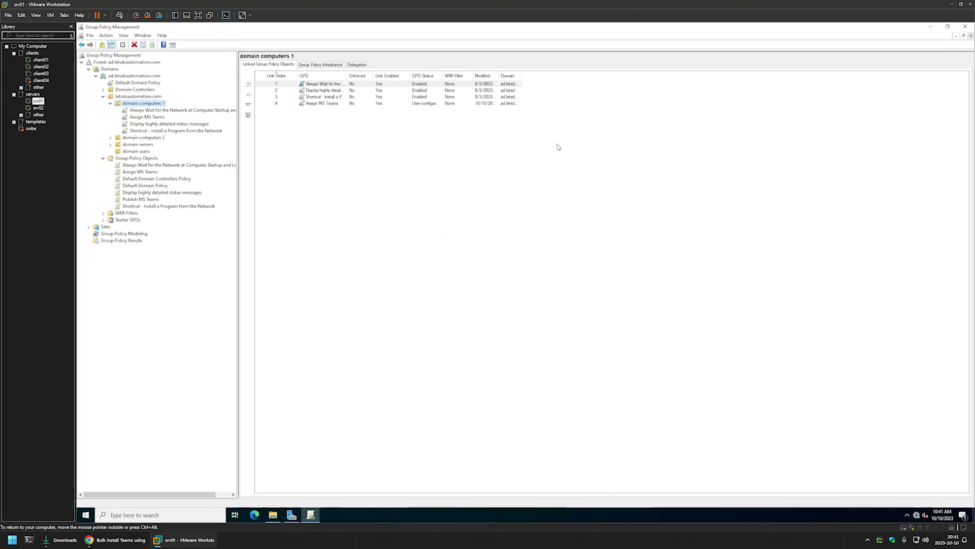
Set the GPO status of Publish MS Teams to "Computer configuration settings disabled".
{"action": "left_click", "coordinate": [147, 200]}
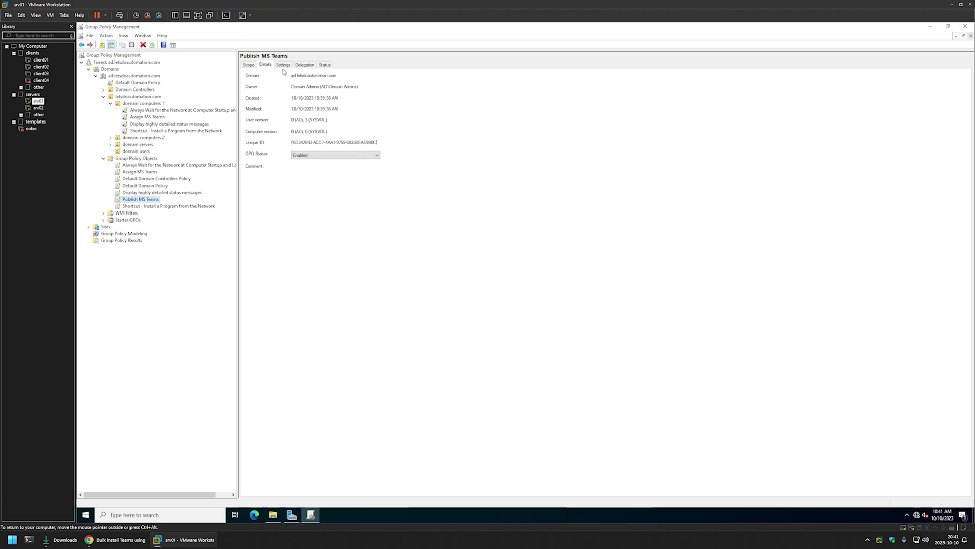
{"action": "left_click", "coordinate": [316, 157]}
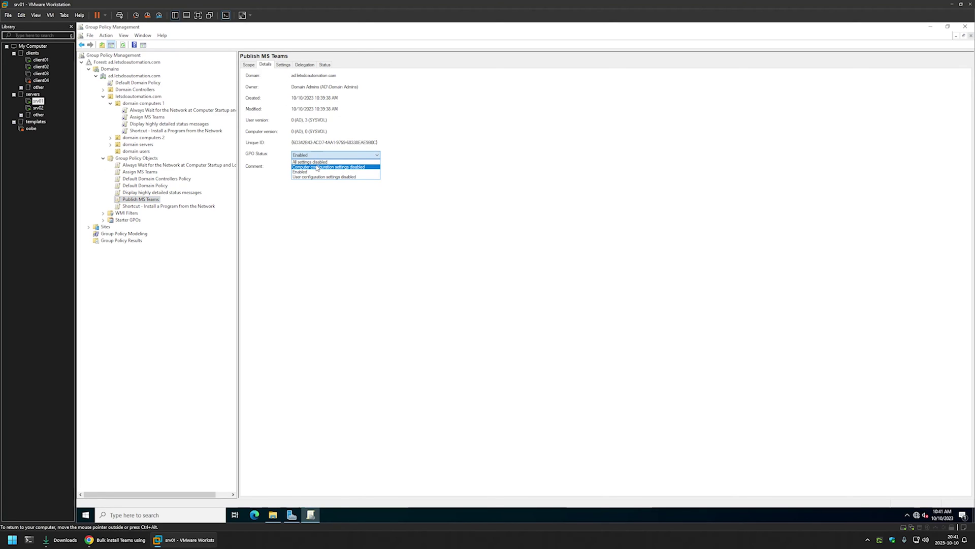
{"action": "left_click", "coordinate": [317, 167]}
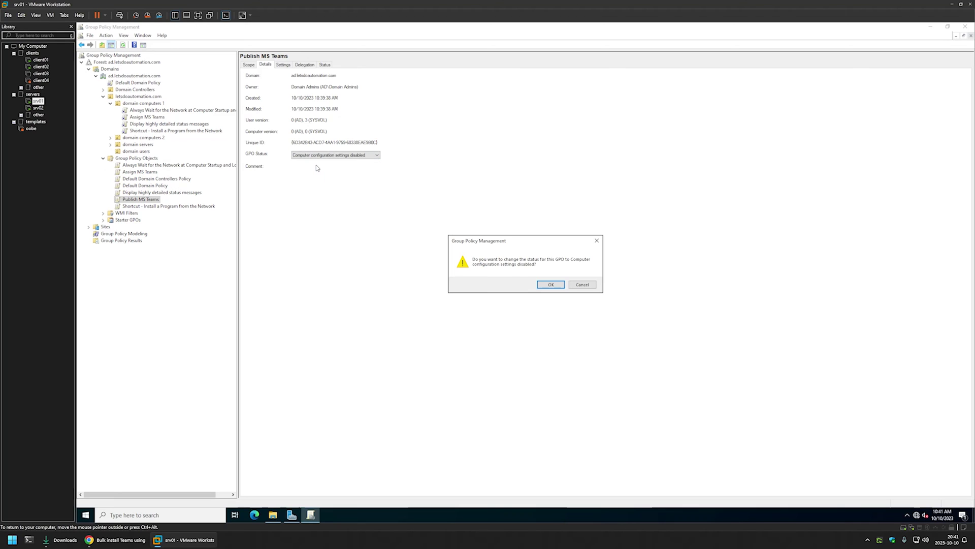
{"action": "left_click", "coordinate": [551, 285]}
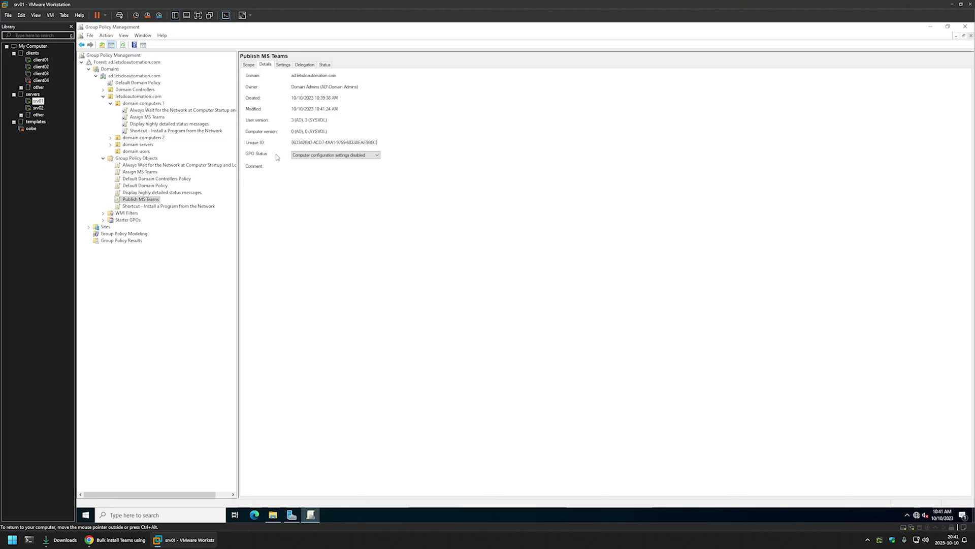
Link the Publish MS Teams GPO to the domain users organizational unit and expand that unit to show the link.
{"action": "left_click", "coordinate": [135, 152]}
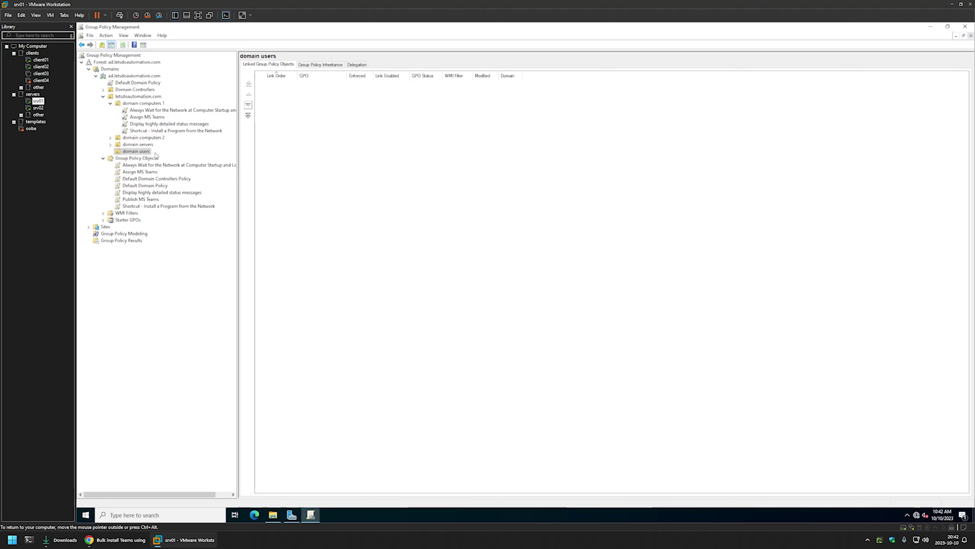
{"action": "left_click", "coordinate": [145, 201]}
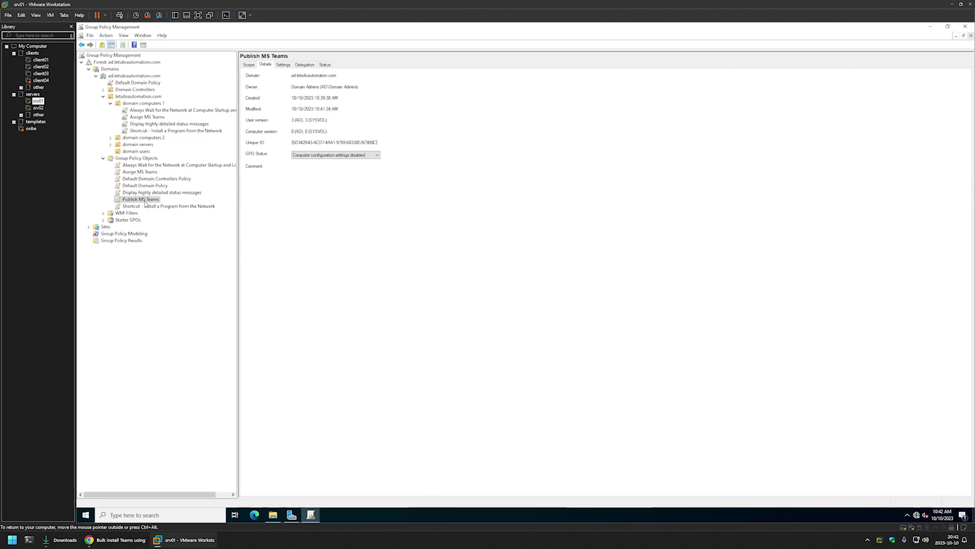
{"action": "left_click_drag", "start_coordinate": [145, 202], "coordinate": [141, 152]}
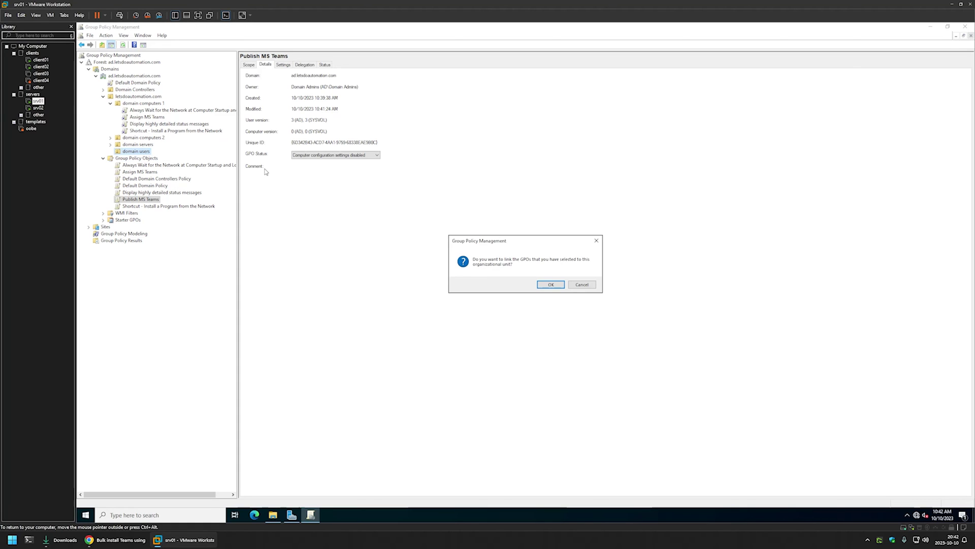
{"action": "left_click", "coordinate": [551, 285]}
{"action": "left_click", "coordinate": [111, 152]}
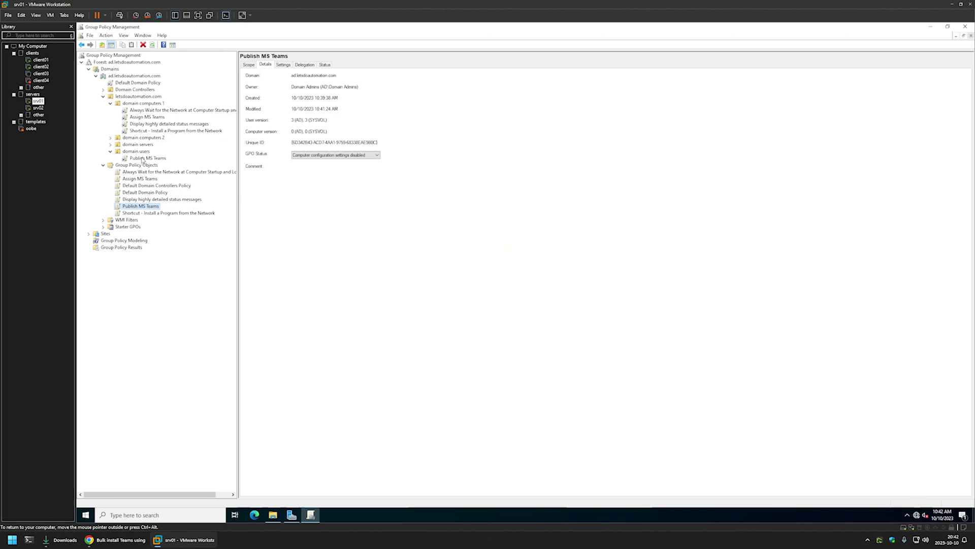
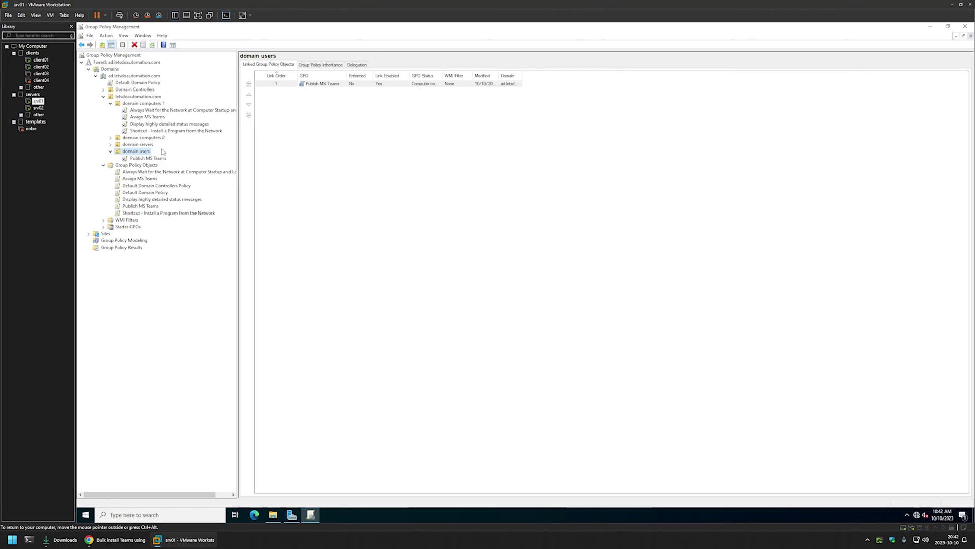
Switch to the client02 virtual machine and check which programs are available to install from the network.
{"action": "left_click", "coordinate": [41, 67]}
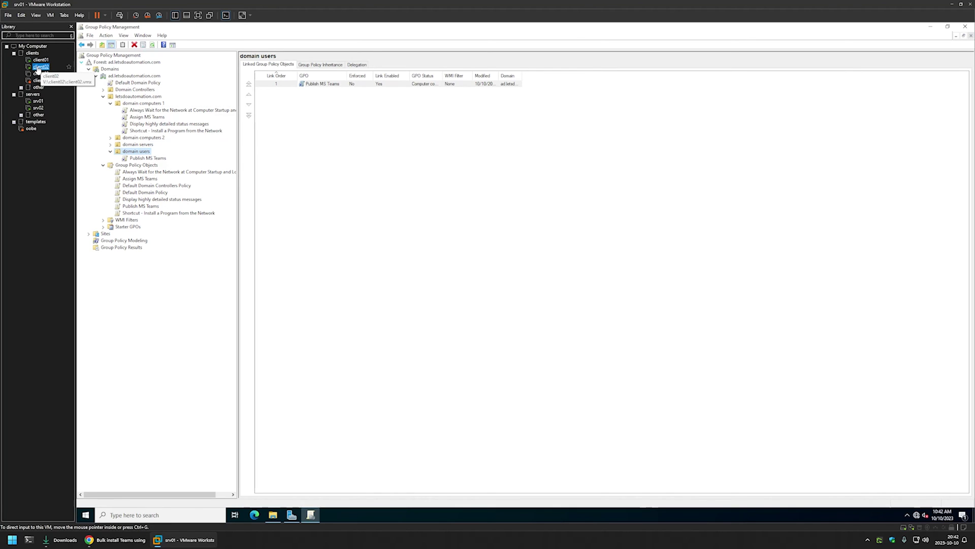
{"action": "left_click", "coordinate": [324, 156]}
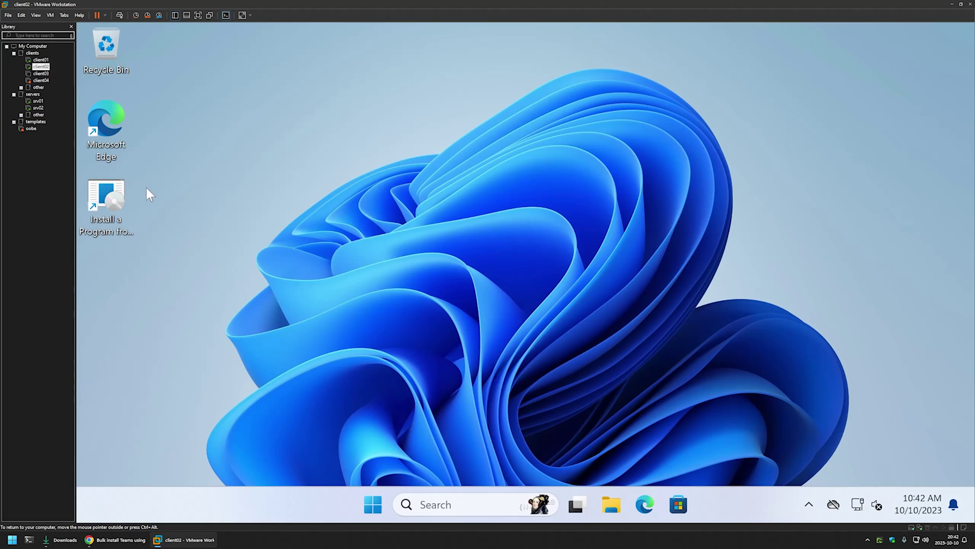
{"action": "double_click", "coordinate": [116, 207]}
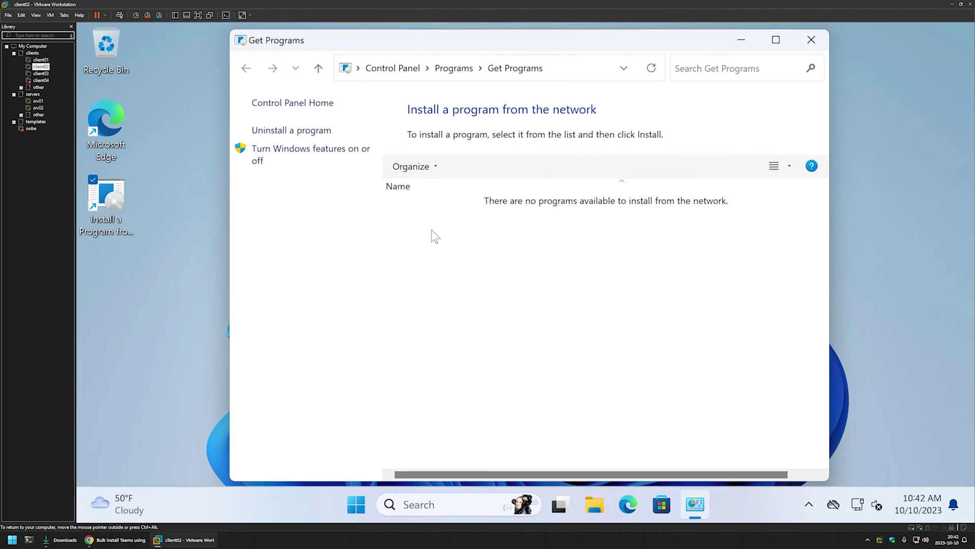
{"action": "right_click", "coordinate": [431, 230]}
{"action": "left_click", "coordinate": [471, 291]}
Open a Command Prompt on client02 and move its window aside so the Get Programs list stays uncovered.
{"action": "left_click", "coordinate": [357, 507]}
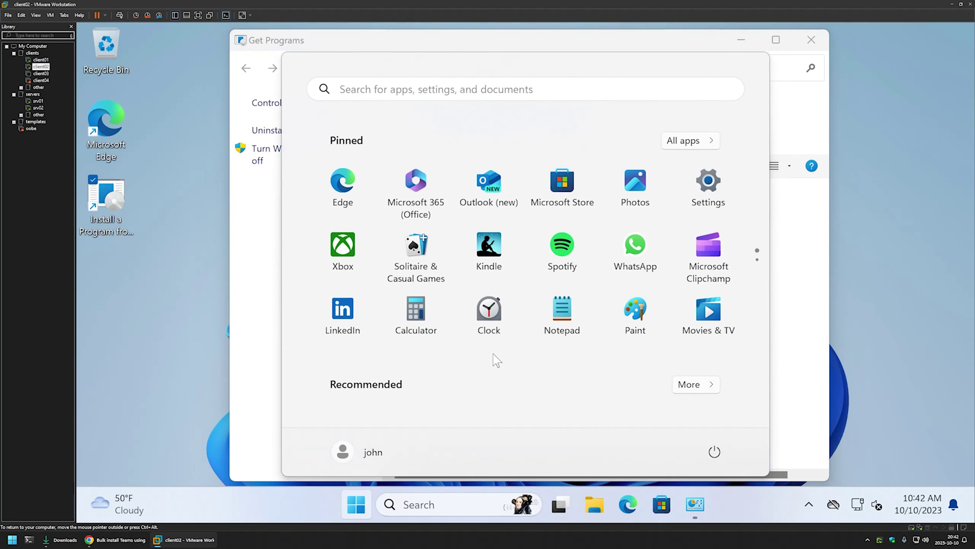
{"action": "type", "text": "cmd"}
{"action": "left_click", "coordinate": [561, 315]}
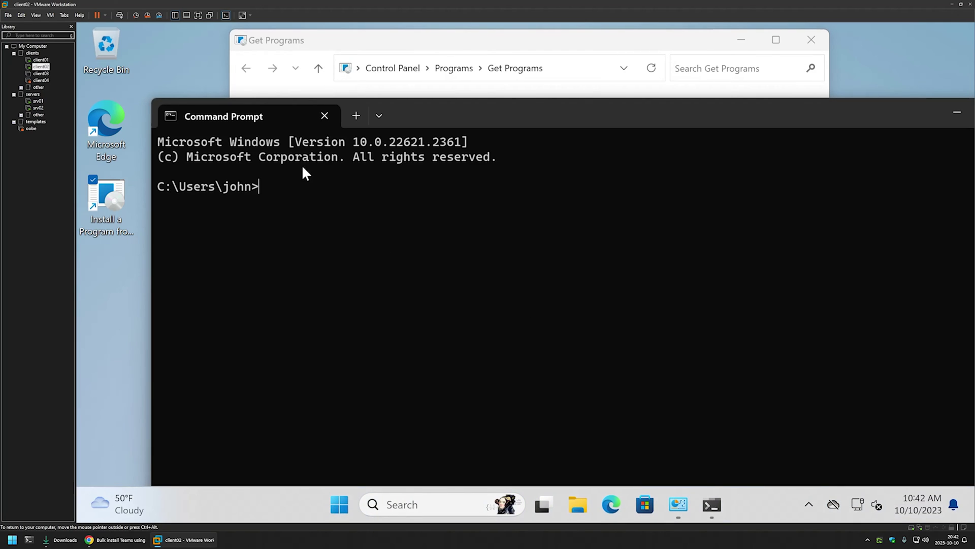
{"action": "left_click_drag", "start_coordinate": [429, 113], "coordinate": [935, 160]}
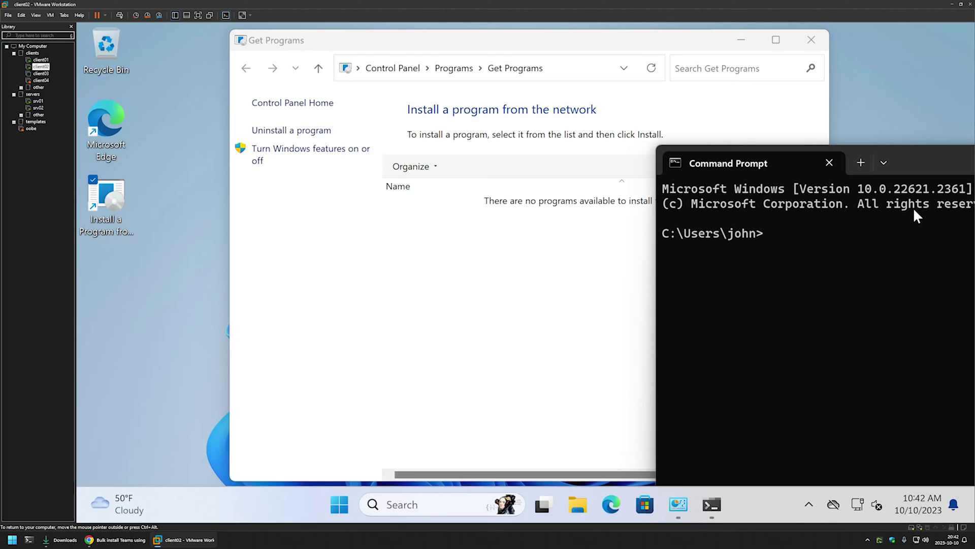
Update group policy on client02 with gpupdate and refresh the list of programs available from the network.
{"action": "type", "text": "gpupdate"}
{"action": "key", "text": "Return"}
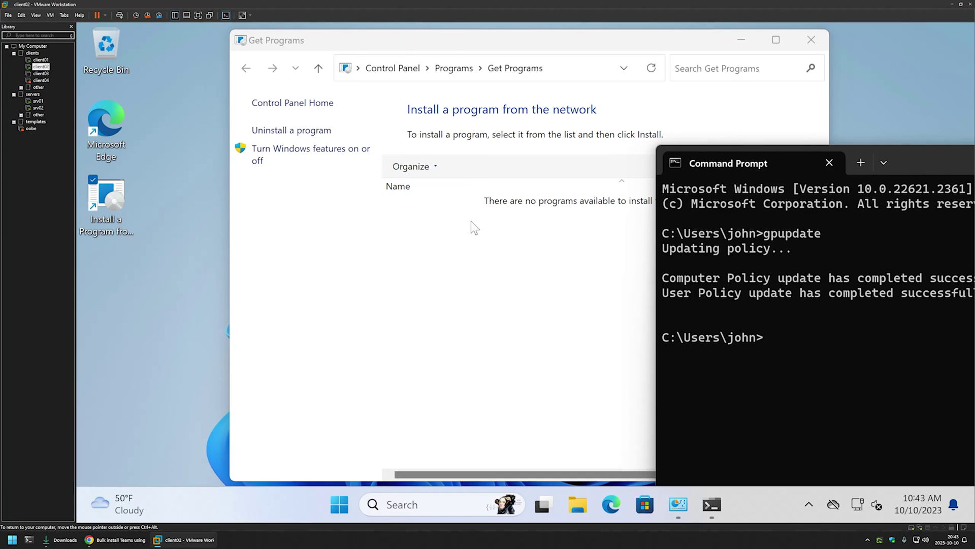
{"action": "left_click", "coordinate": [450, 225]}
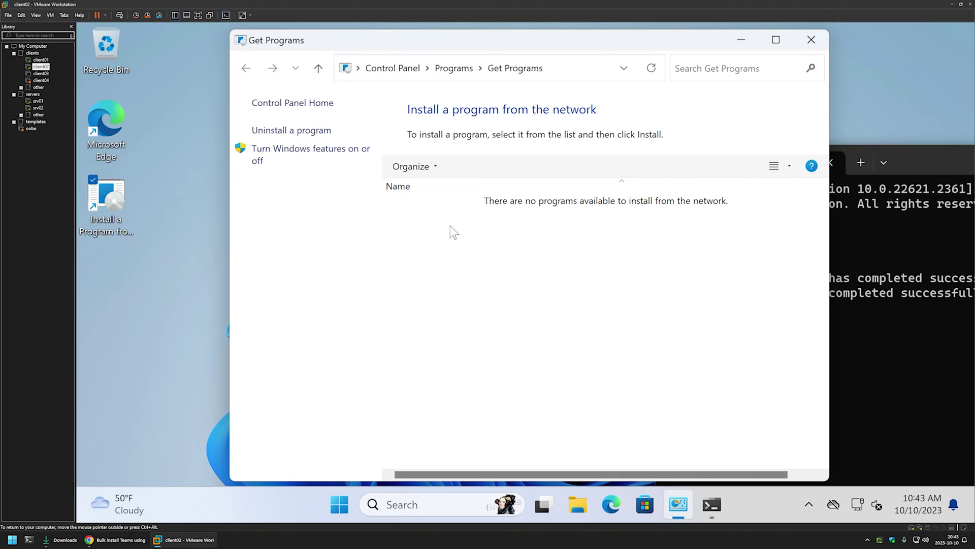
{"action": "right_click", "coordinate": [450, 226]}
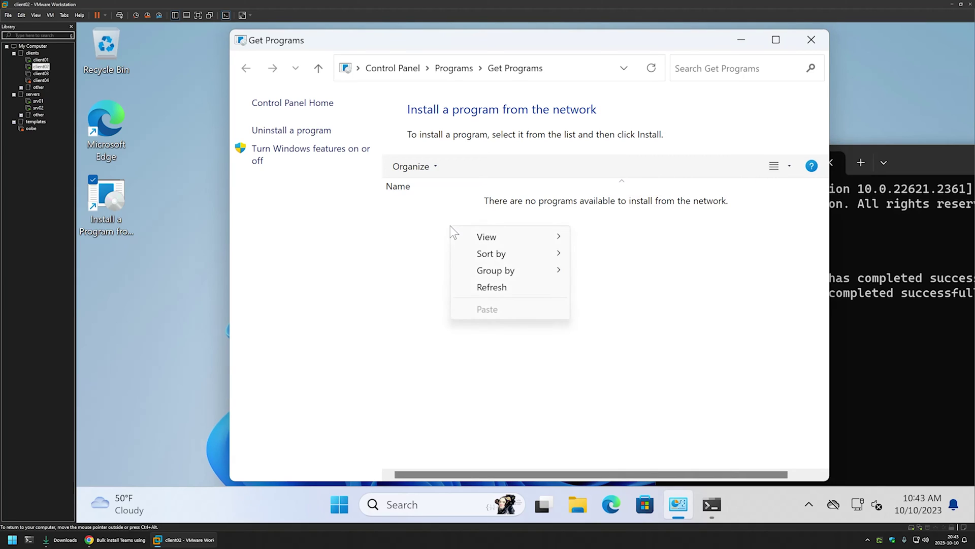
{"action": "left_click", "coordinate": [492, 288]}
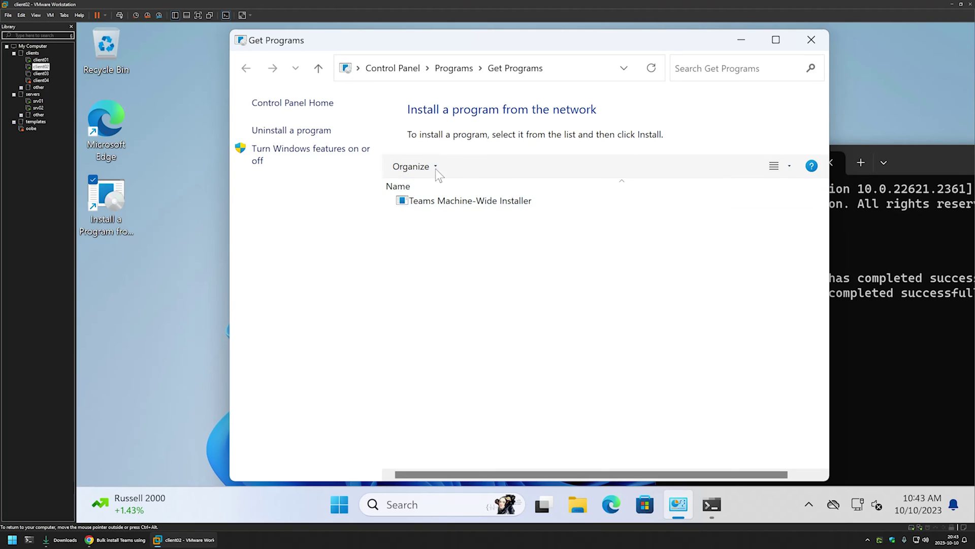
Install Teams Machine-Wide Installer from the network programs list and dismiss the setup completion message.
{"action": "double_click", "coordinate": [429, 200]}
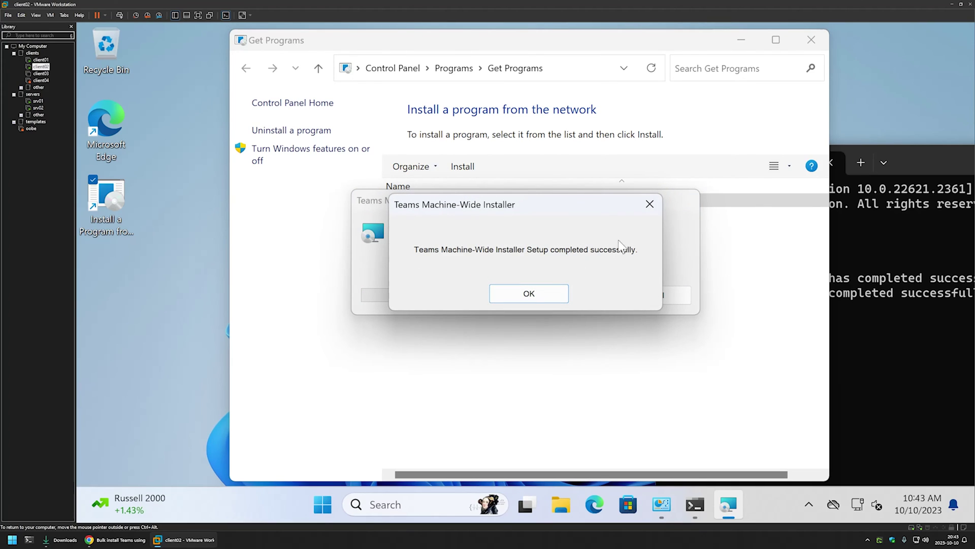
{"action": "left_click", "coordinate": [530, 295]}
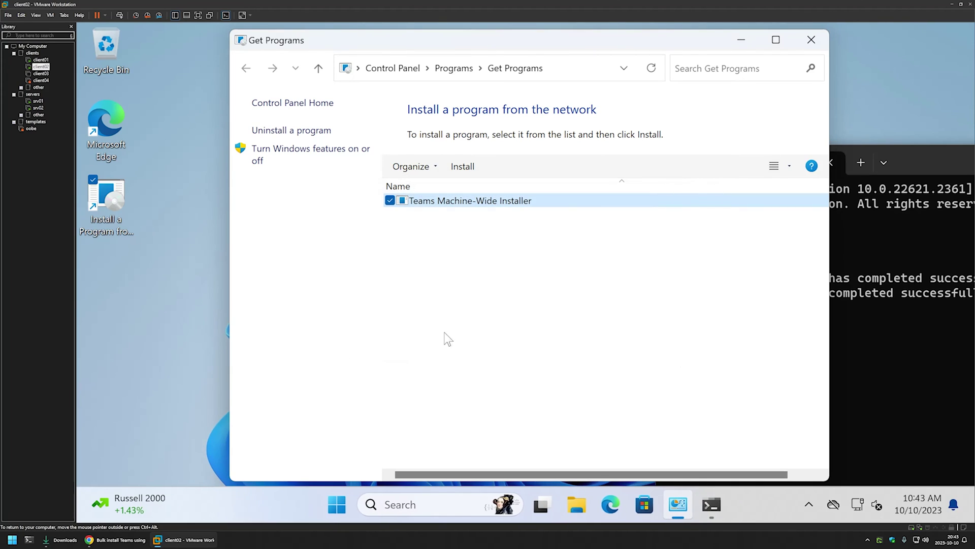
Launch Control Panel from the Command Prompt with control and check Teams Machine-Wide Installer among the installed programs.
{"action": "left_click_drag", "start_coordinate": [933, 161], "coordinate": [572, 114]}
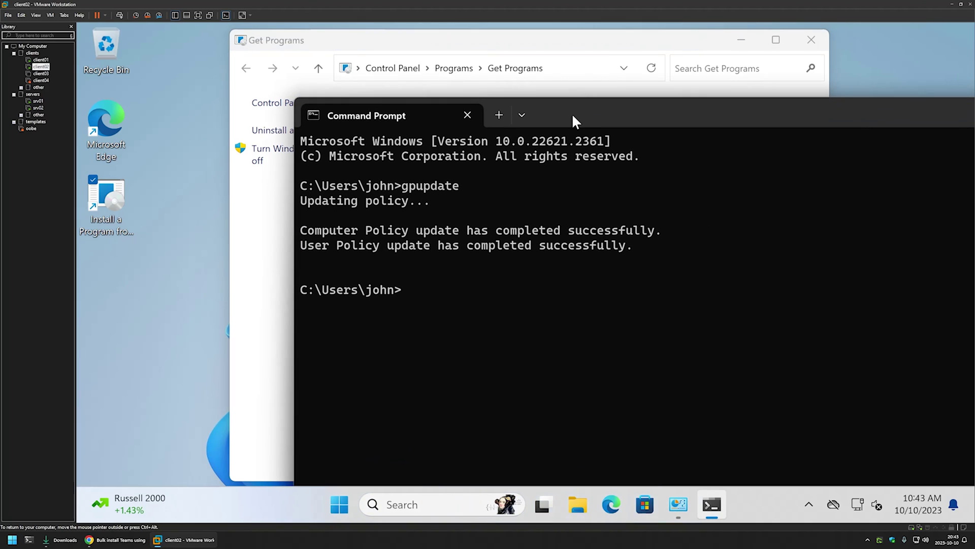
{"action": "type", "text": "control"}
{"action": "key", "text": "Return"}
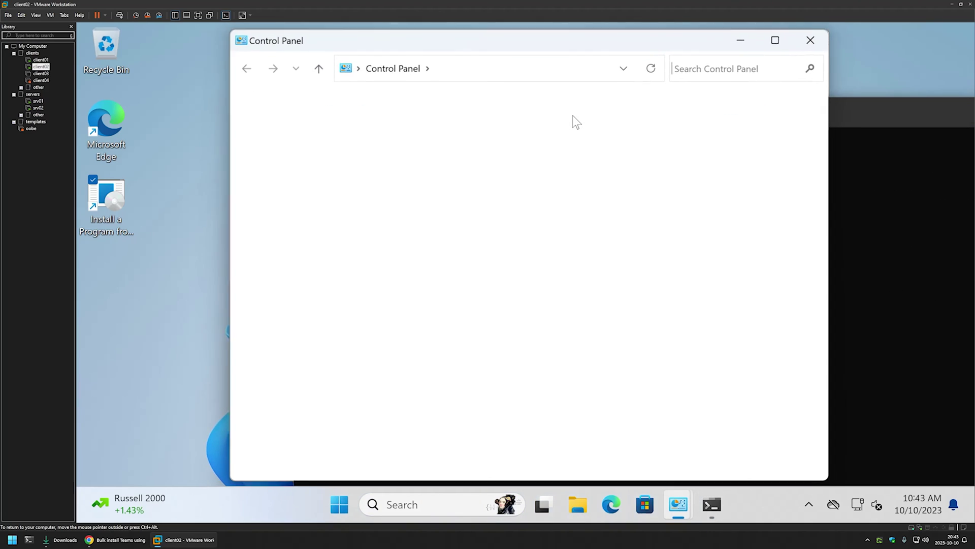
{"action": "left_click", "coordinate": [398, 332]}
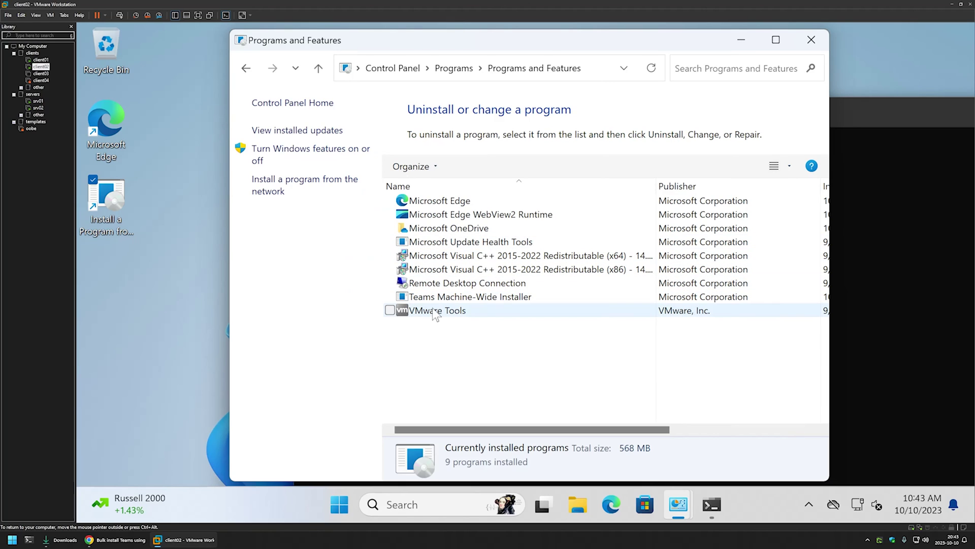
{"action": "left_click", "coordinate": [419, 298]}
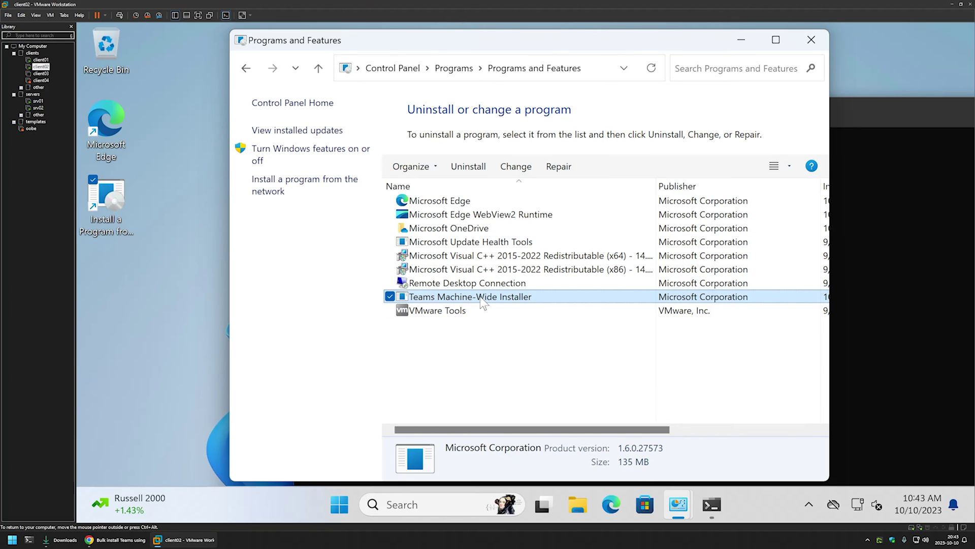
{"action": "left_click", "coordinate": [437, 319]}
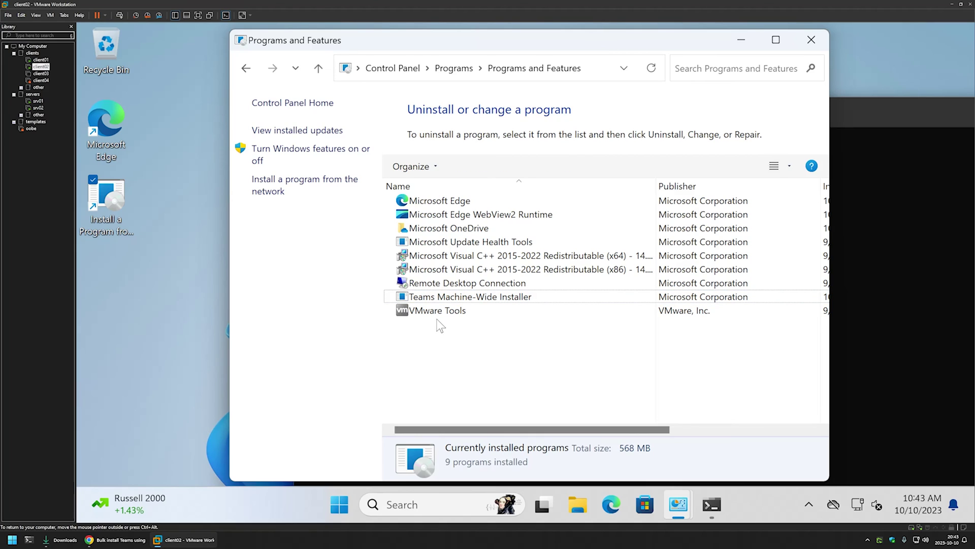
{"action": "left_click", "coordinate": [419, 298]}
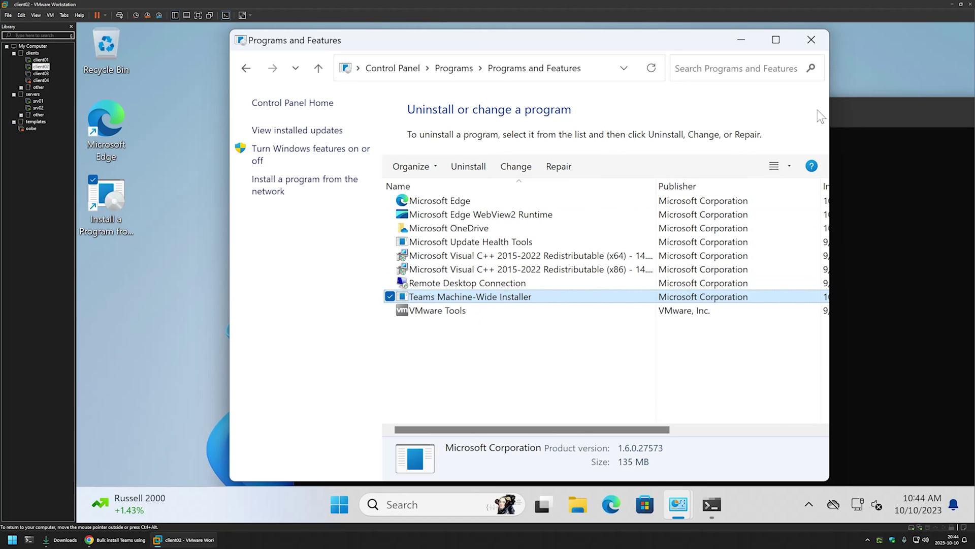
Close the Programs and Features, Command Prompt and Get Programs windows on client02.
{"action": "key", "text": "alt+Tab"}
{"action": "left_click_drag", "start_coordinate": [775, 122], "coordinate": [505, 123]}
{"action": "left_click", "coordinate": [839, 122]}
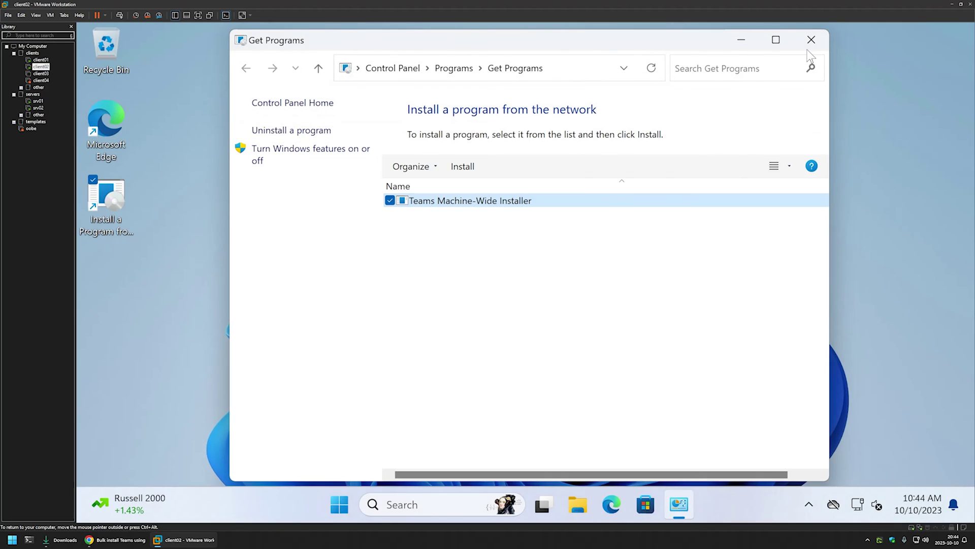
{"action": "left_click", "coordinate": [812, 40]}
Sign out of the domain user's session on client02 and sign back in by entering the account password.
{"action": "left_click", "coordinate": [373, 503]}
{"action": "left_click", "coordinate": [362, 454]}
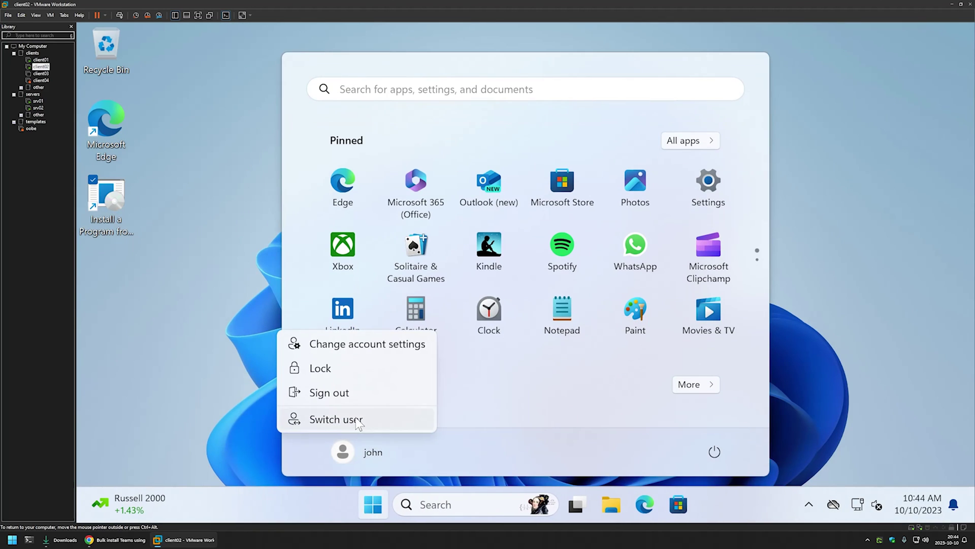
{"action": "left_click", "coordinate": [353, 393]}
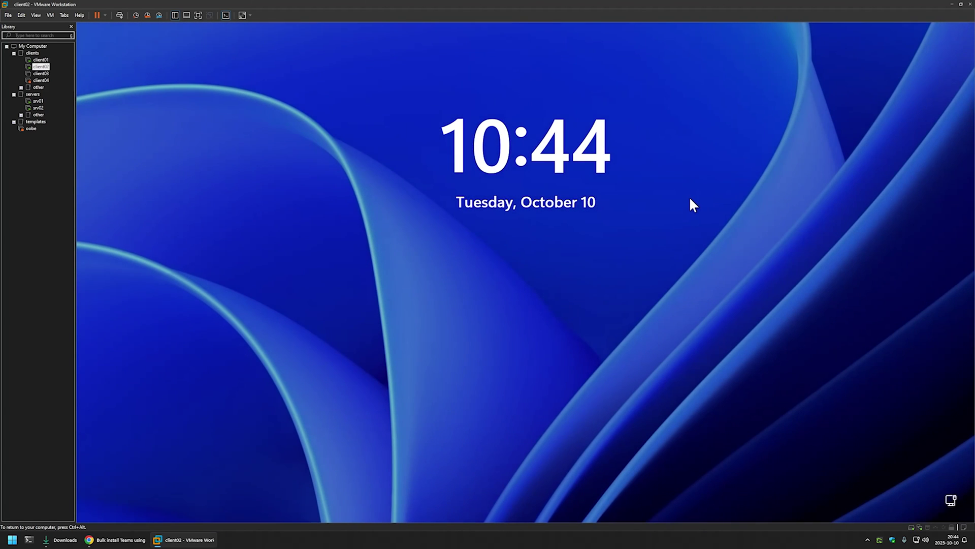
{"action": "left_click", "coordinate": [691, 202]}
{"action": "type", "text": "*******"}
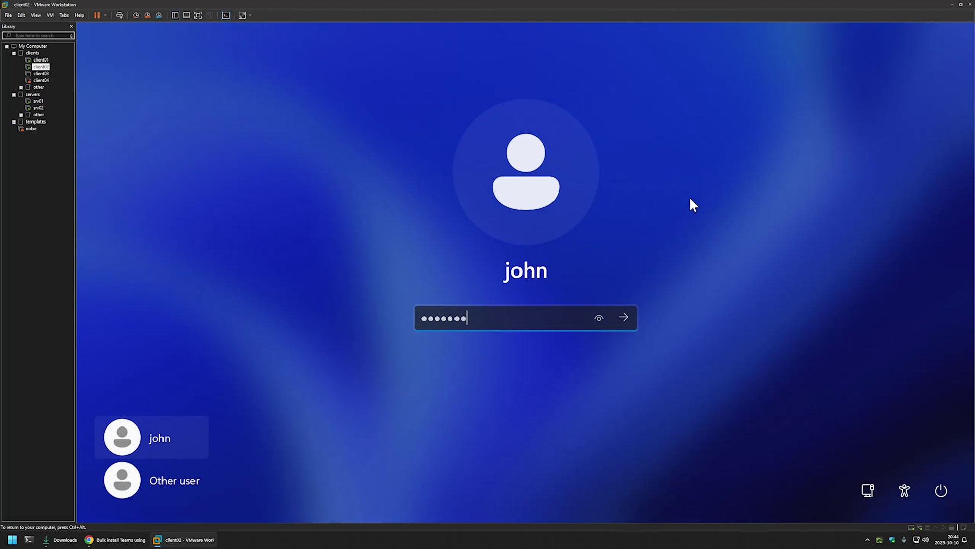
{"action": "key", "text": "Return"}
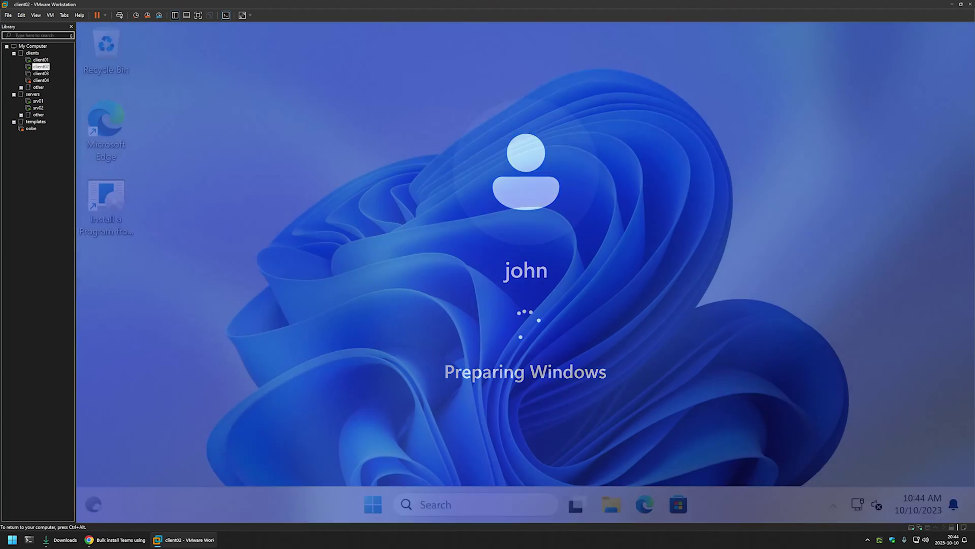